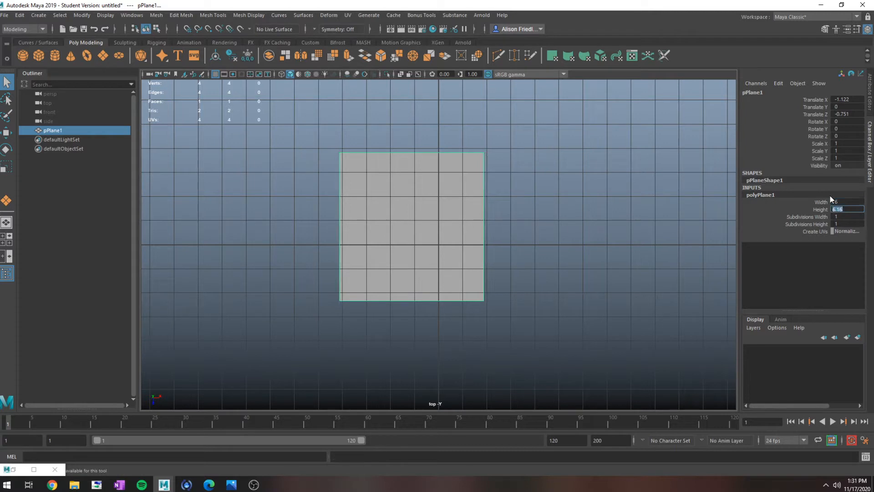
- Set the plane's width to 12 and its height to 6
type("12")
key("Return")
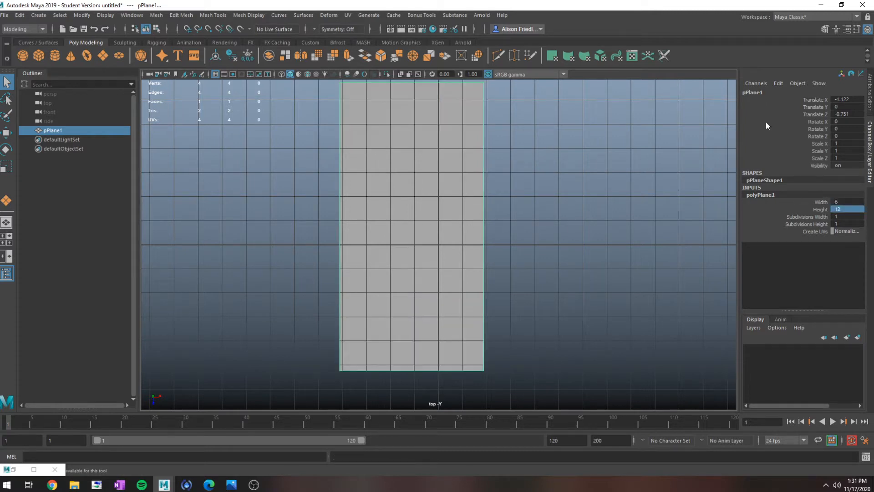
scroll(533, 197, "down", 2)
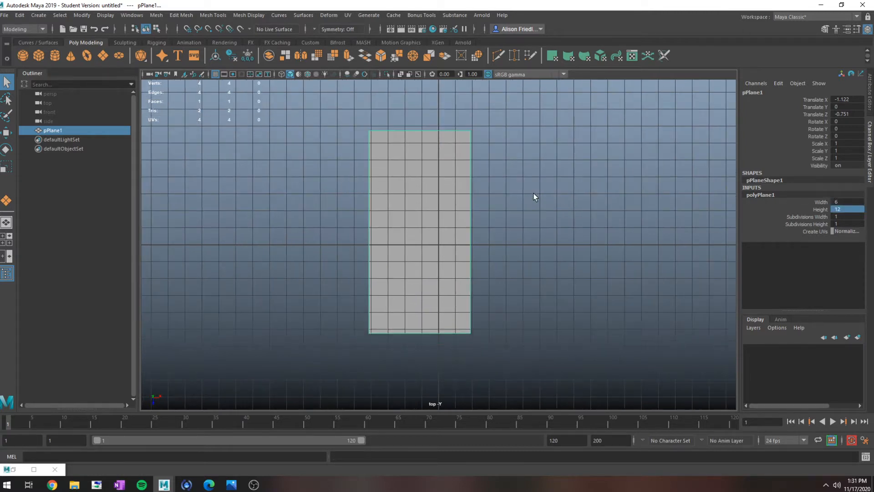
left_click(844, 200)
type("12")
key("Tab")
type("6")
key("Tab")
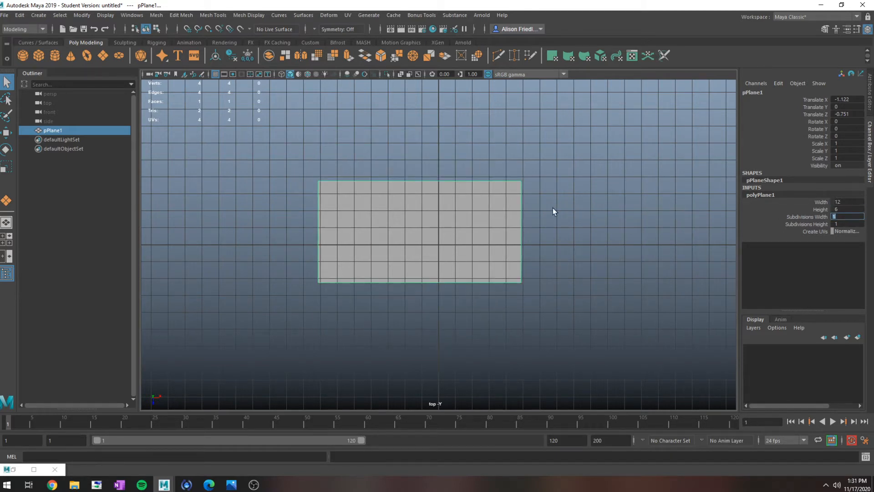
- Centre the plane at the origin by setting its X, Y and Z translation to 0
left_click_drag(846, 99, 846, 113)
type("0")
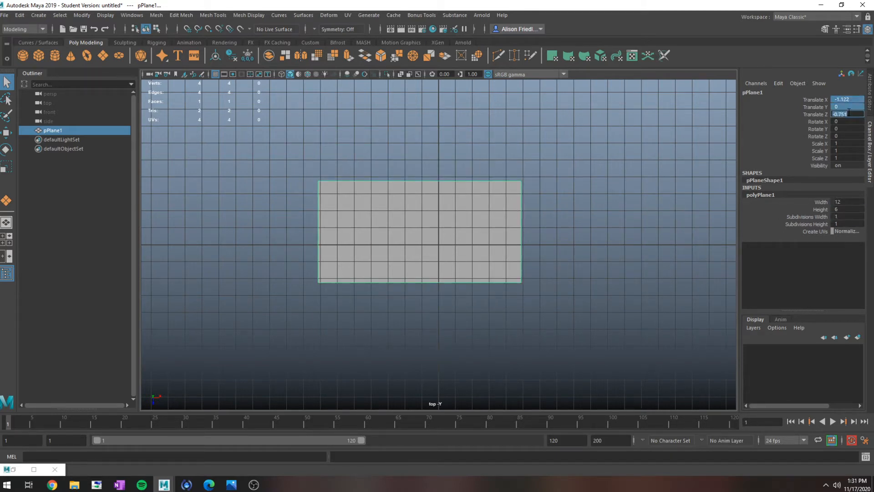
key("Return")
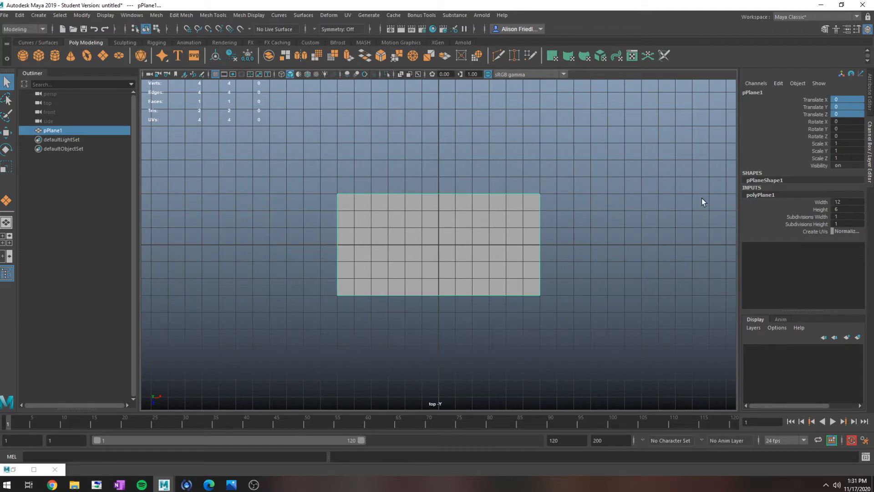
- Set the plane's width subdivisions to 2 so it is split into two square faces
left_click(816, 217)
mouse_move(641, 238)
middle_mouse_down()
mouse_move(658, 237)
mouse_move(645, 237)
middle_mouse_up()
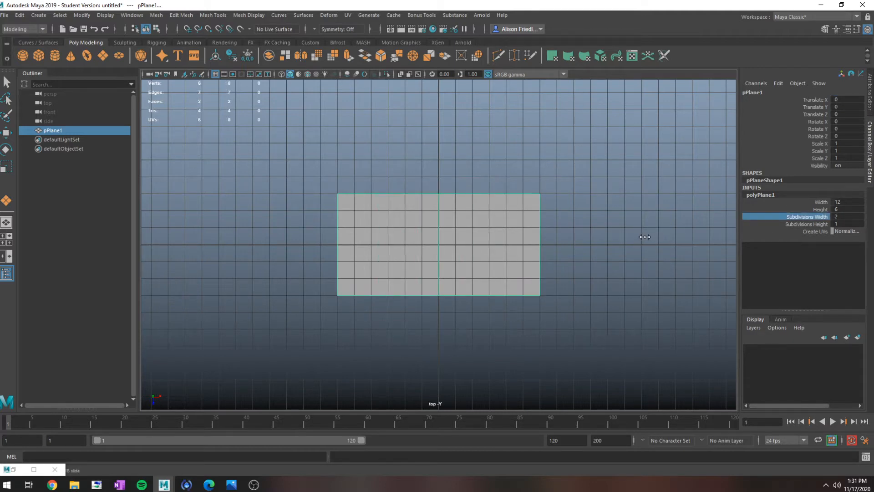
scroll(433, 272, "up", 3)
middle_click_drag(524, 252, 555, 220, "alt")
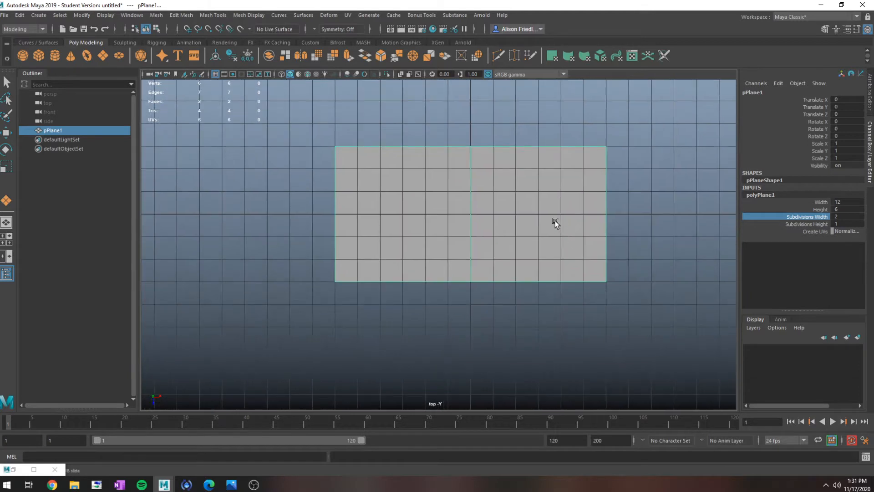
scroll(484, 194, "up", 1)
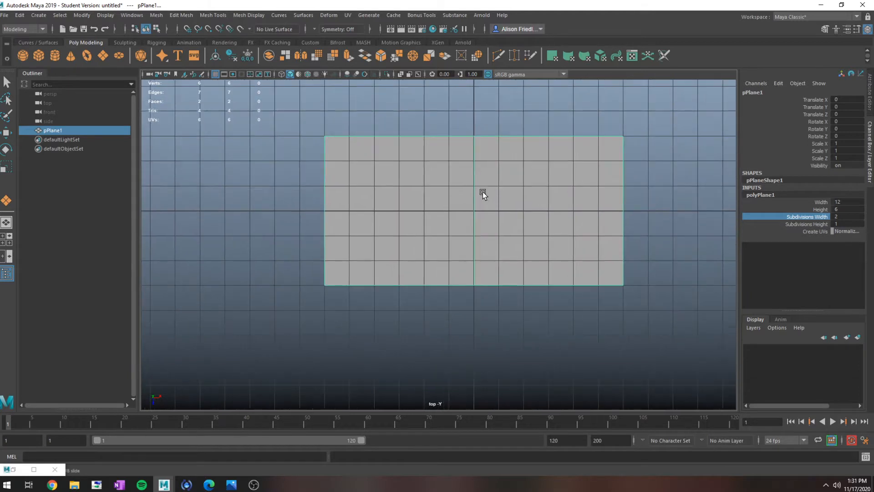
- Inset the plane's left face by extruding it and scaling it evenly inward, and delete the inner face to open a square hole
right_click(417, 161)
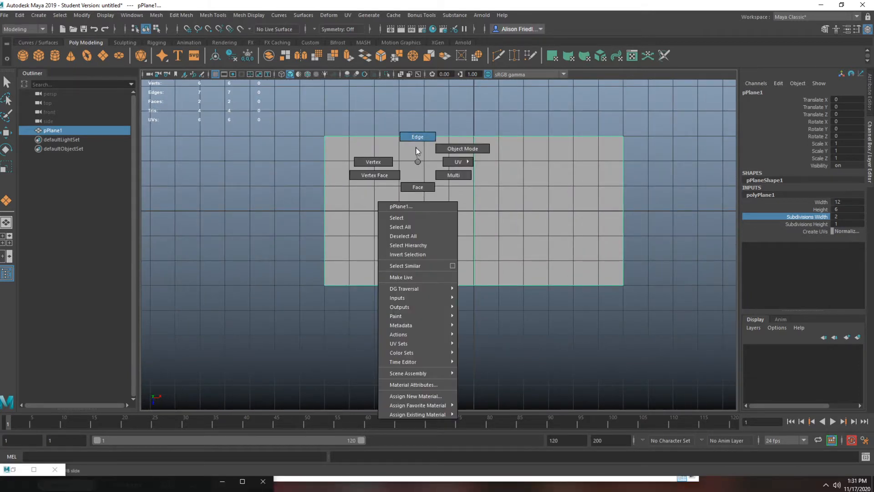
left_click(416, 146)
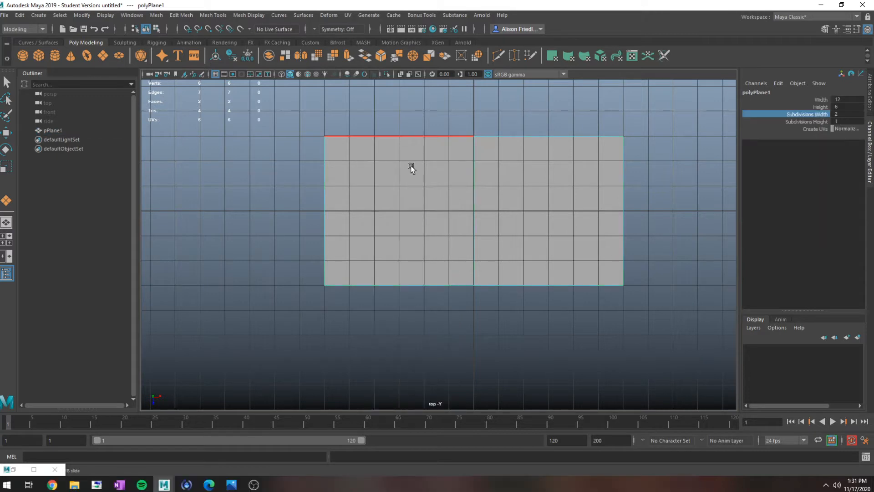
right_click_drag(408, 200, 440, 187)
key("q")
right_click_drag(387, 170, 388, 148)
left_click(401, 185)
right_click_drag(401, 185, 404, 201)
left_click(403, 198)
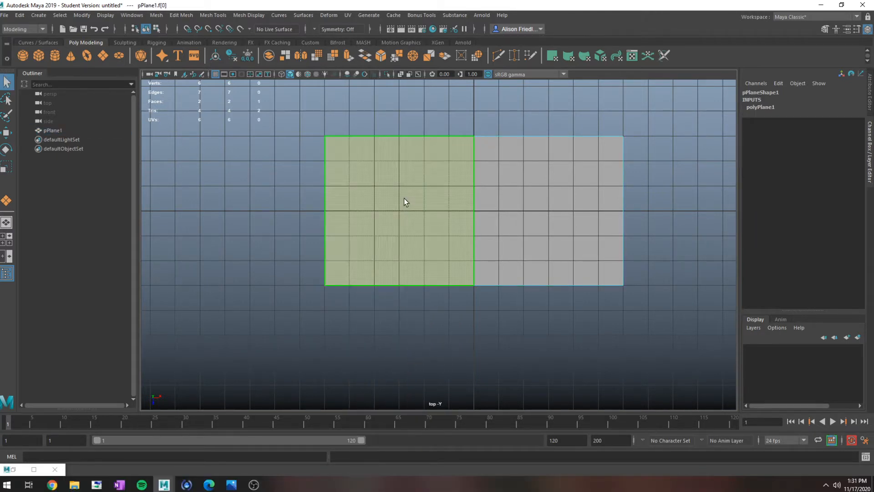
key("ctrl+e")
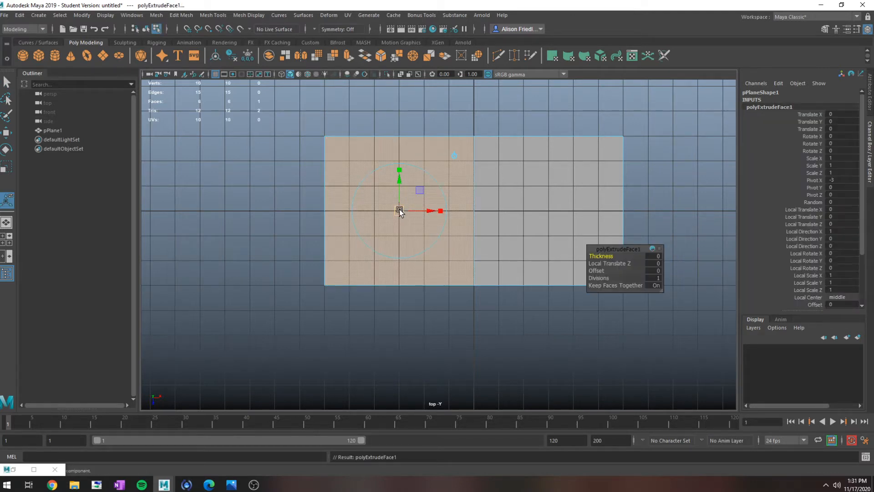
left_click_drag(400, 209, 365, 206)
key("ctrl+z")
key("r")
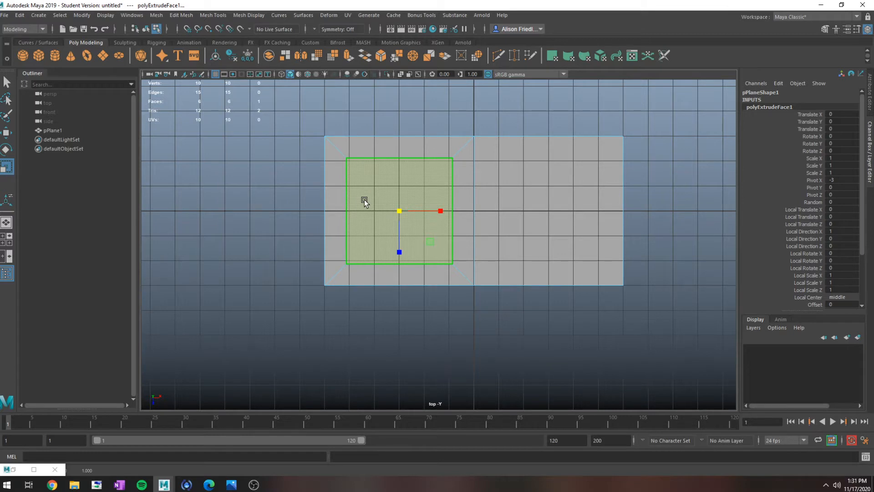
key("Delete")
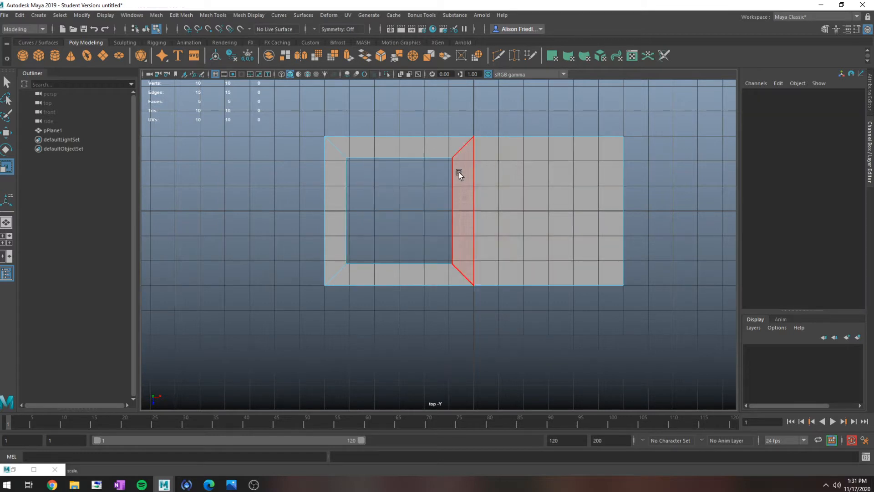
- Select the four border edges of the square hole and extrude them in the perspective view to form its inner walls
right_click_drag(460, 171, 458, 146)
double_click(447, 158)
key("space")
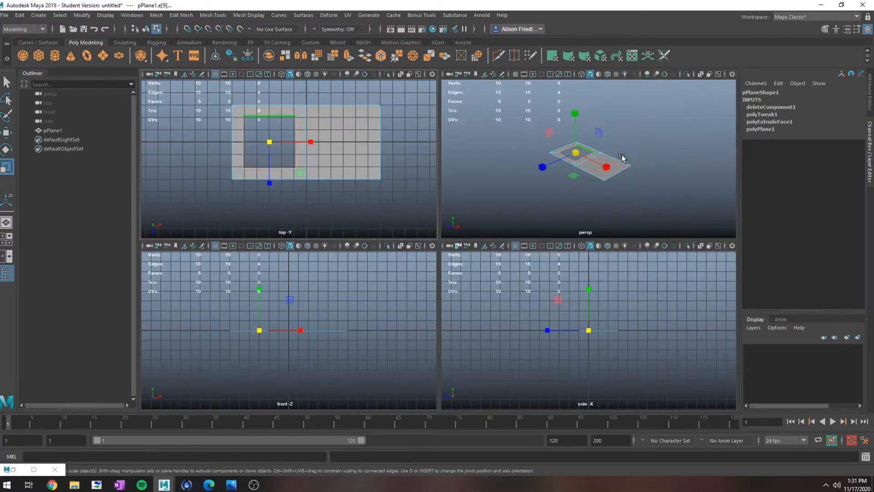
key("space")
key("f")
scroll(333, 248, "down", 4)
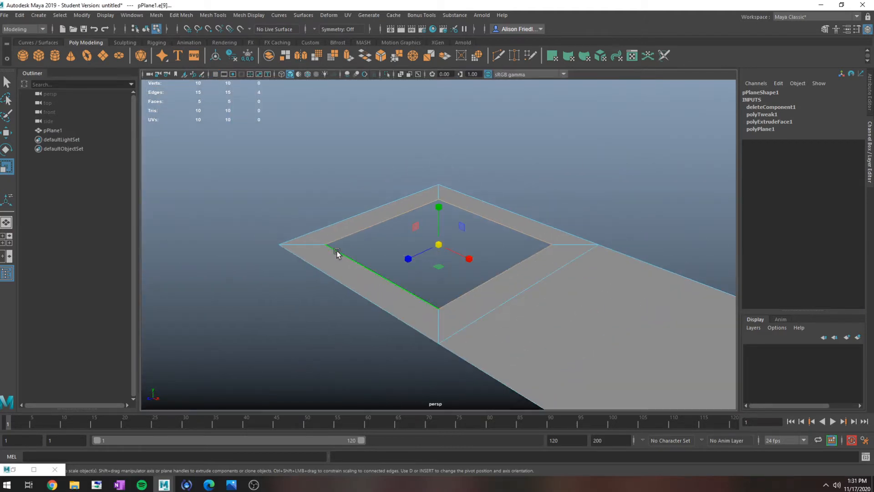
left_click_drag(336, 251, 380, 255, "alt")
key("ctrl+e")
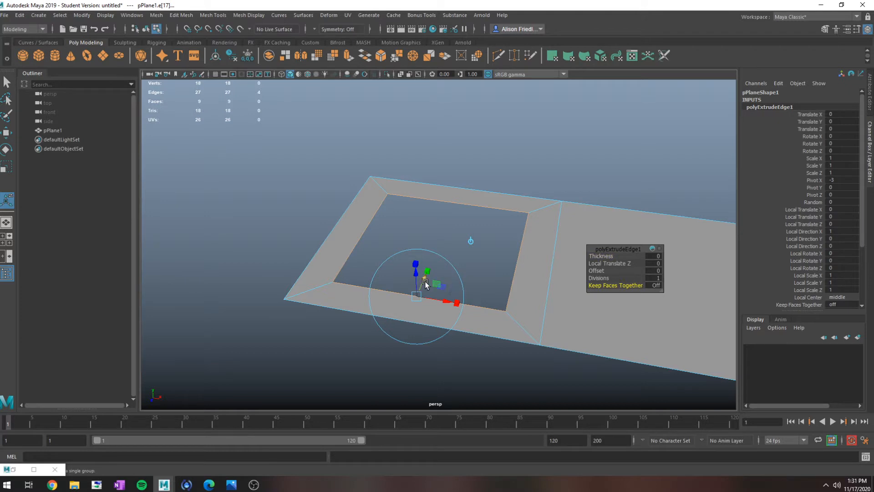
left_click_drag(423, 279, 547, 310)
- Extrude the hole's wall edges again with Local Translate Z 0.752 and Local Scale 0.25, and check the shape in smooth preview
key("ctrl+e")
key("3")
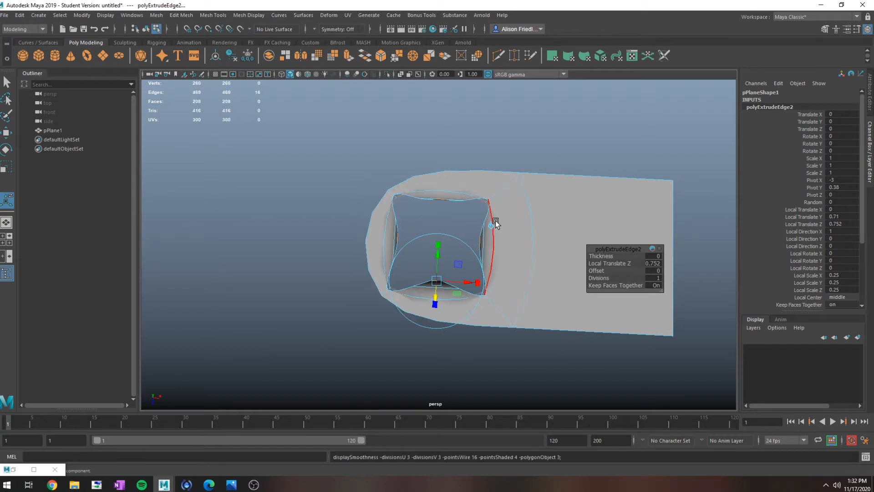
key("1")
right_click_drag(497, 191, 541, 183)
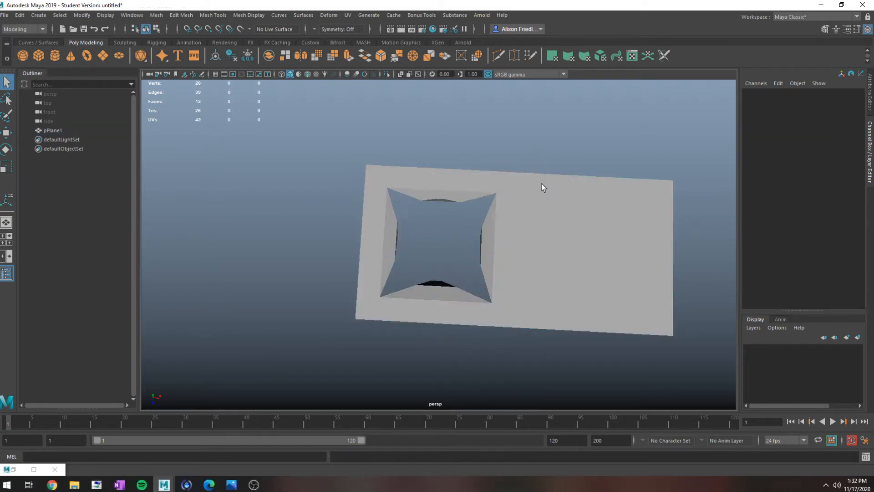
- Select the whole plane and snap its pivot to the near corner at the end opposite the hole
scroll(540, 206, "down", 4)
left_click(528, 216)
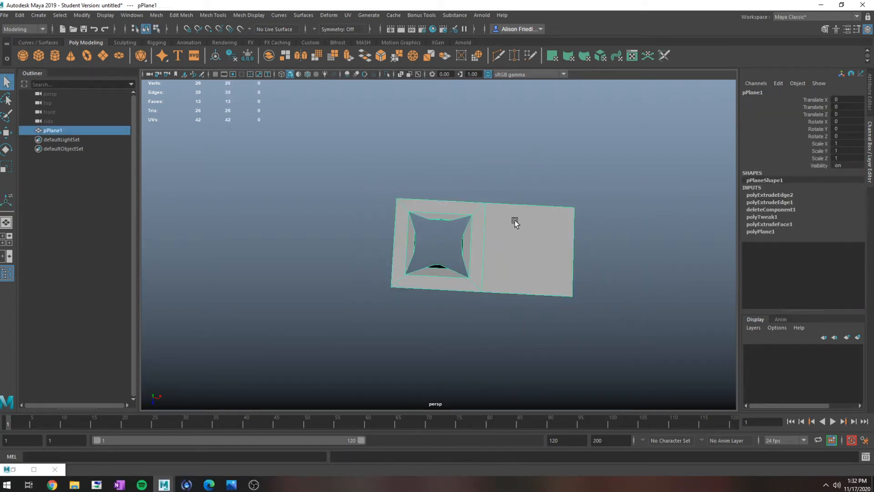
key("w")
key("d")
left_click_drag(488, 249, 572, 292)
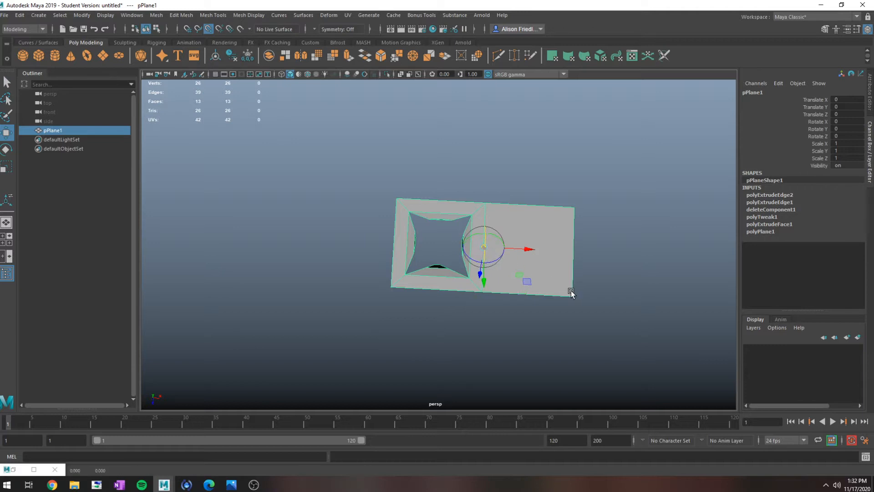
key("ctrl+z")
left_click_drag(500, 263, 208, 345, "alt")
key("d")
- Duplicate the section repeatedly and snap the copies end to end along negative X, out to Translate X -48
key("ctrl+d")
key("ctrl+d")
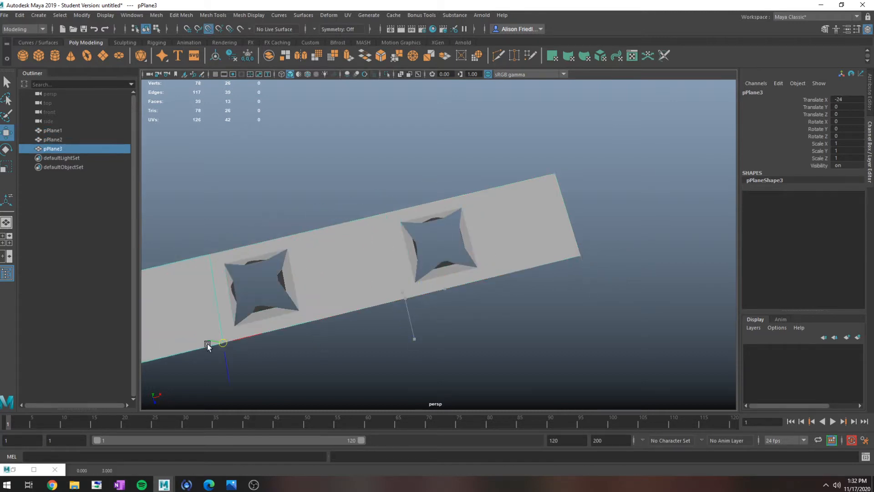
scroll(268, 318, "down", 5)
key("ctrl+d")
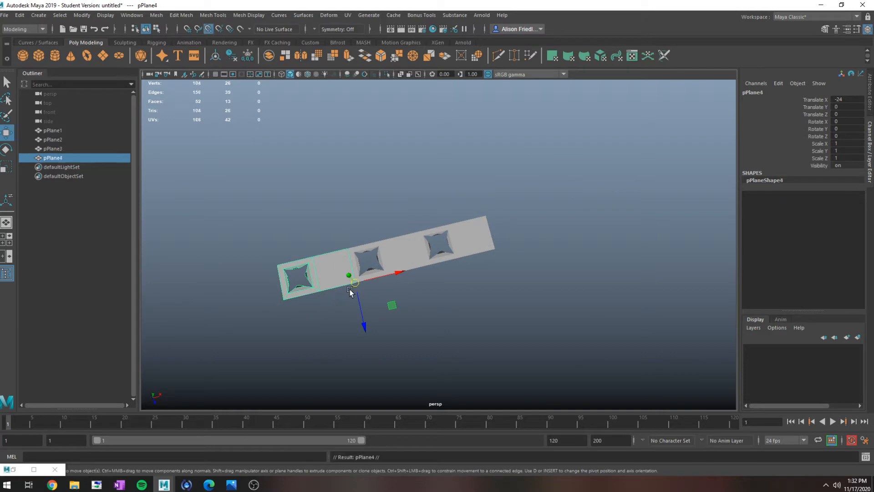
left_click_drag(354, 286, 191, 326)
key("ctrl+d")
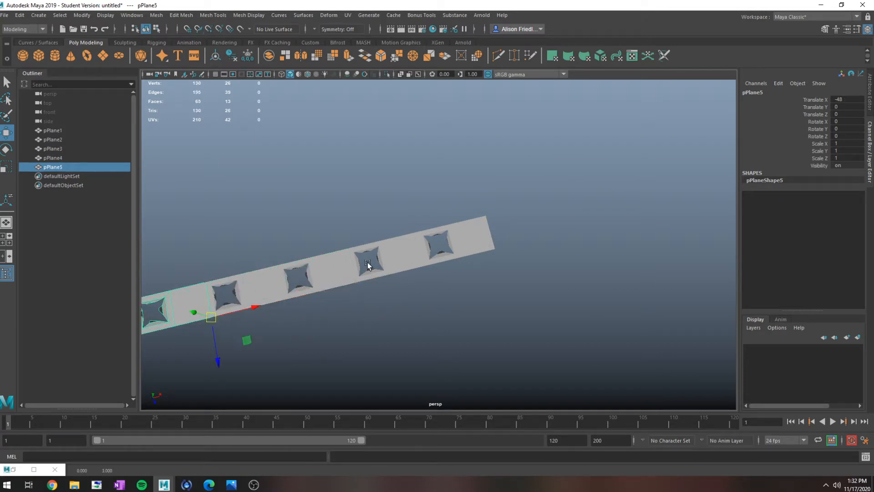
- Duplicate the last section once more and snap the copy to the end of the row at Translate X -60
middle_click_drag(368, 262, 506, 223, "alt")
key("q")
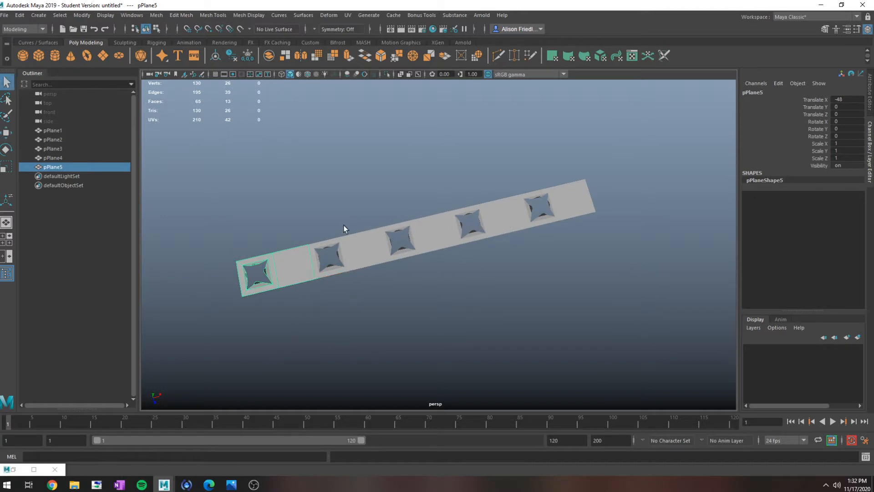
left_click_drag(344, 225, 438, 245, "alt")
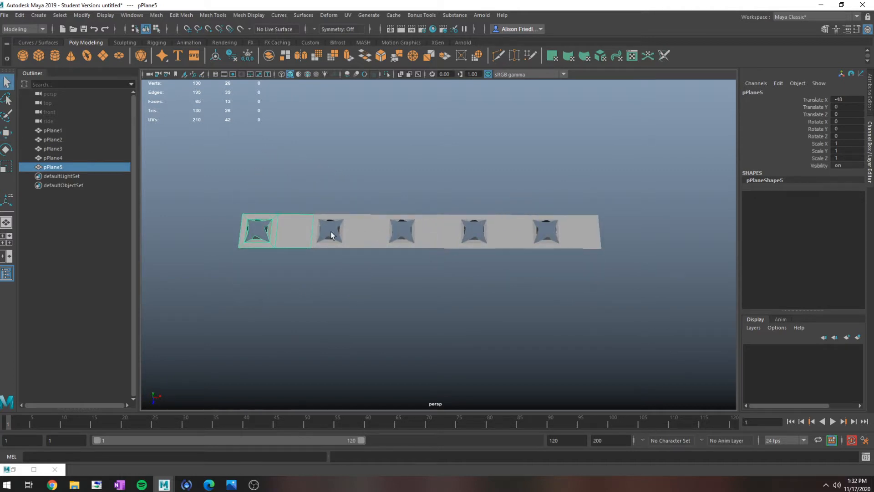
key("ctrl+d")
key("w")
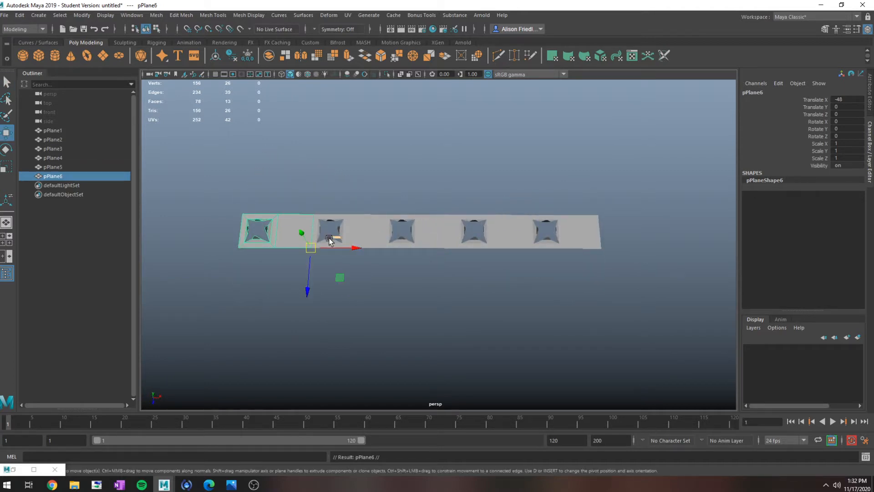
left_click_drag(337, 247, 216, 245)
key("q")
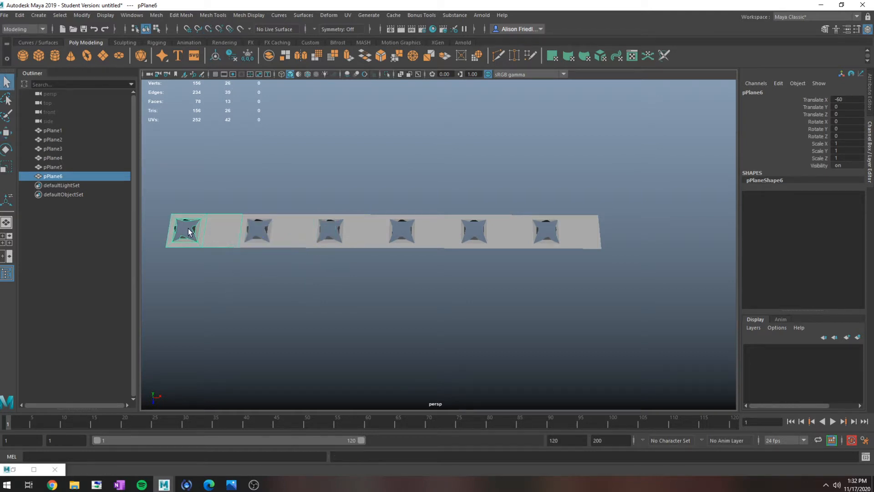
- Delete the faces around the hole in the leftmost section so only its solid square panel is left
left_click(190, 231)
right_click(190, 231)
right_click_drag(190, 230, 192, 250)
left_click(215, 223)
right_click_drag(215, 222, 213, 242)
left_click(206, 229)
left_click_drag(320, 172, 130, 296, "shift")
key("Delete")
right_click_drag(297, 226, 318, 209)
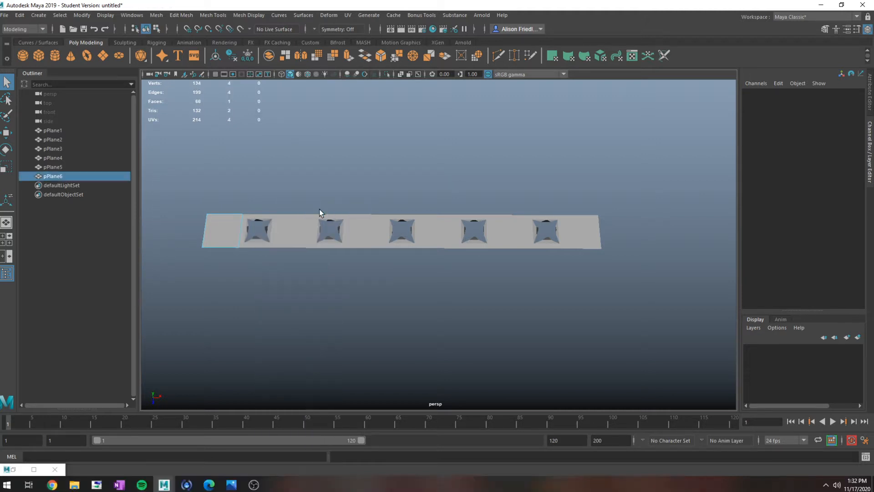
- Select all six sections of the row and combine them into a single mesh
left_click_drag(218, 204, 615, 313)
left_click(156, 15)
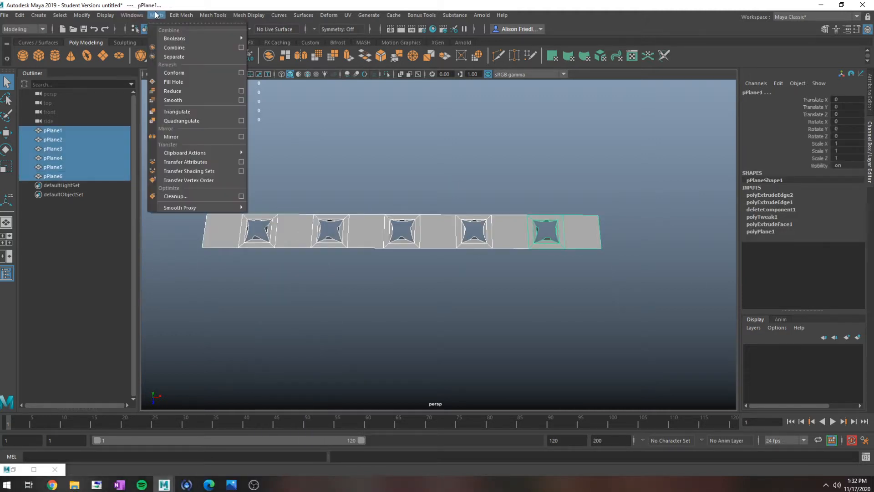
left_click(165, 44)
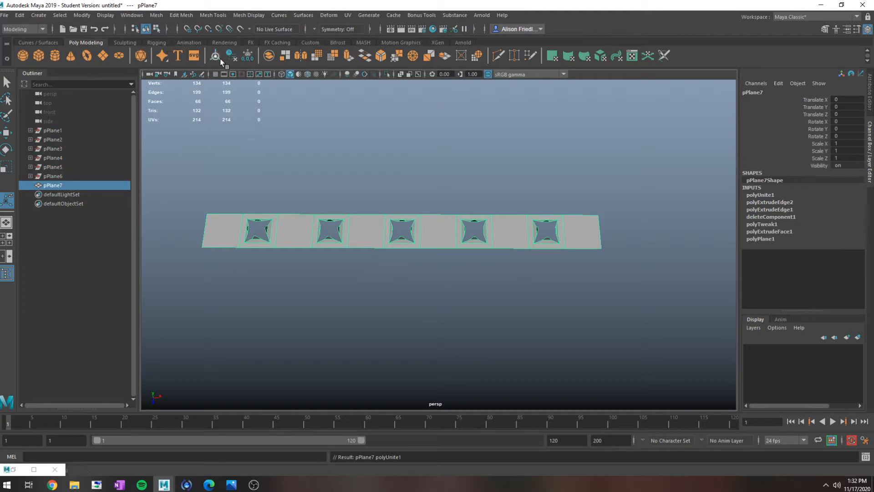
- Turn on smooth preview for the combined mesh and merge its overlapping vertices with a distance threshold of 0.01
key("3")
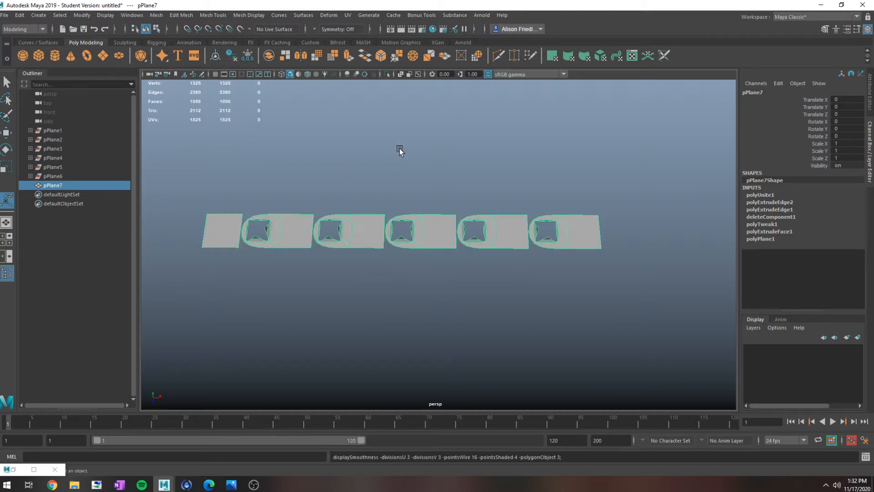
left_click(189, 15)
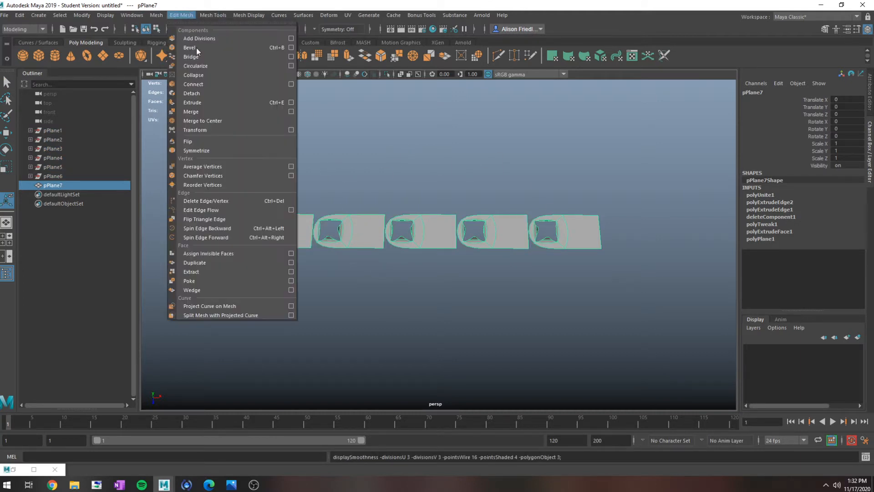
left_click(210, 112)
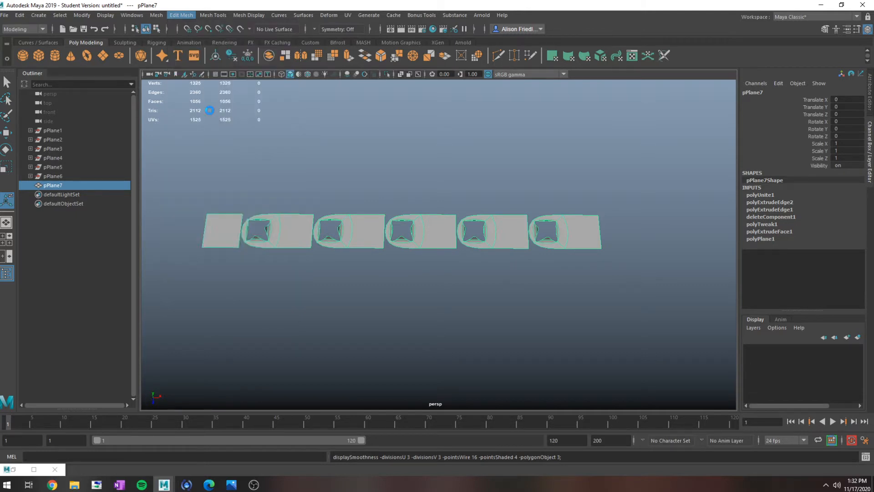
right_click_drag(432, 230, 470, 204)
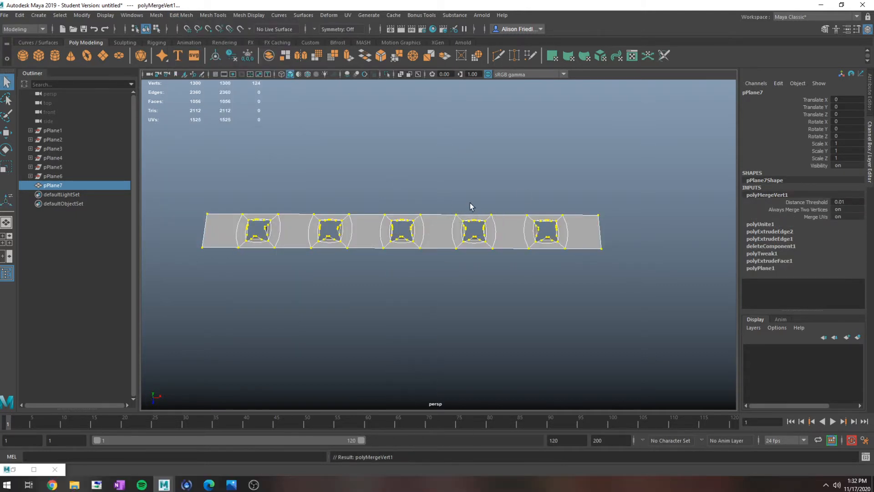
- Duplicate the combined strip and snap the copy edge to edge in front of the original at Translate Z 6
left_click(470, 204)
left_click(443, 220)
key("ctrl+d")
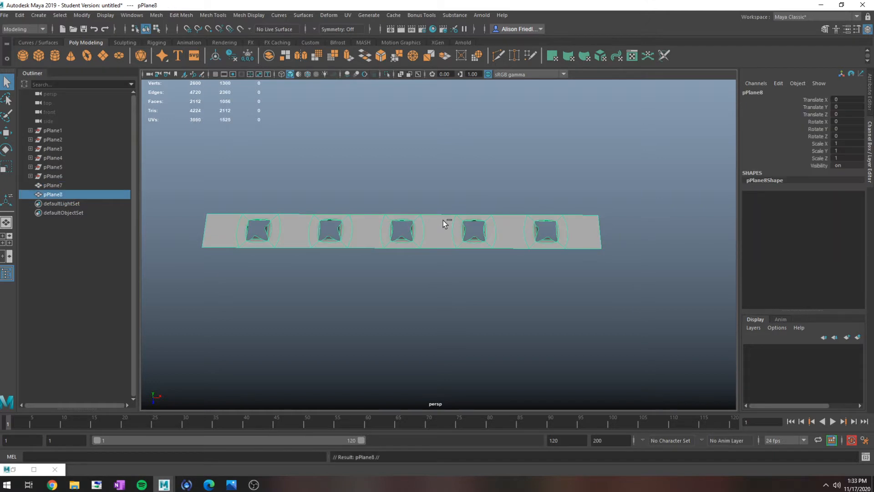
key("w")
left_click_drag(401, 271, 410, 288)
key("d")
key("v")
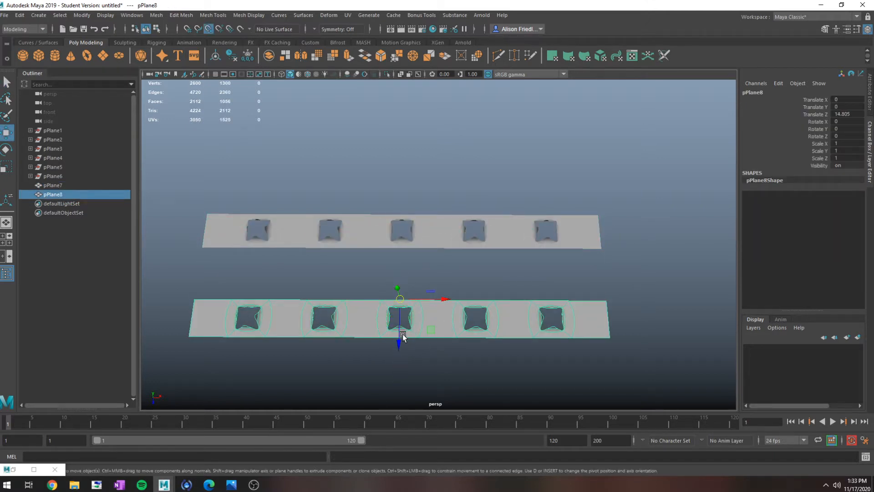
left_click_drag(401, 332, 401, 293)
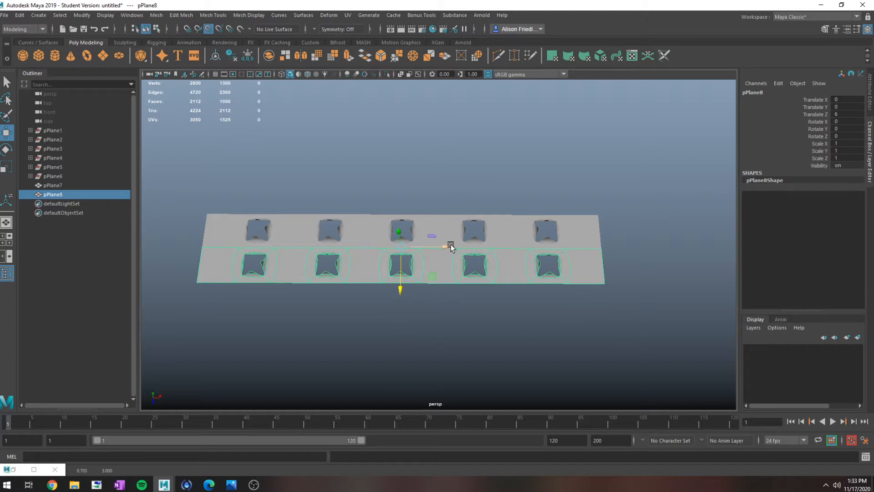
- Offset the copied strip sideways by one panel, isolating it to snap its pivot to a vertex and placing it at Translate X 6
mouse_move(451, 246)
left_mouse_down()
mouse_move(465, 242)
mouse_move(433, 244)
mouse_move(441, 246)
left_mouse_up()
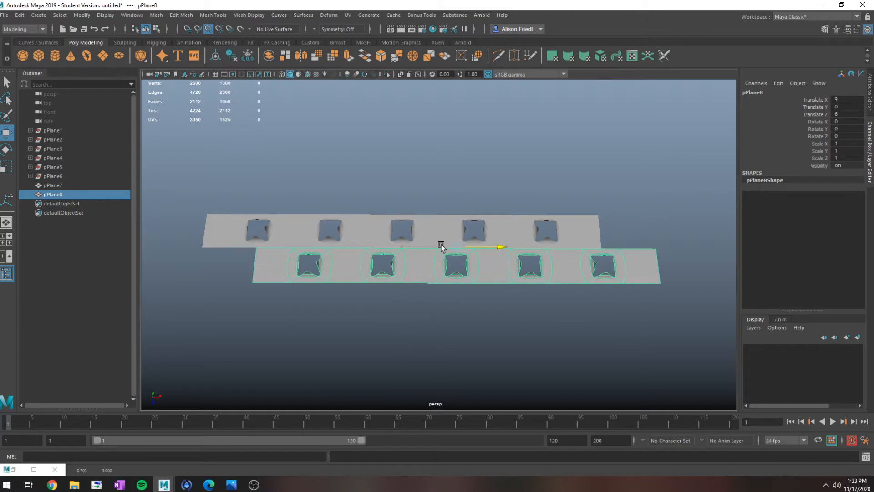
key("1")
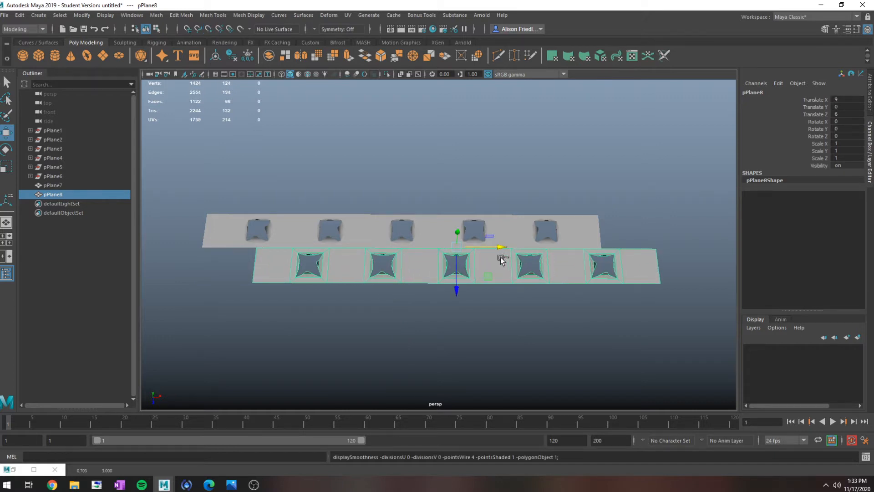
key("ctrl+1")
key("d")
key("v")
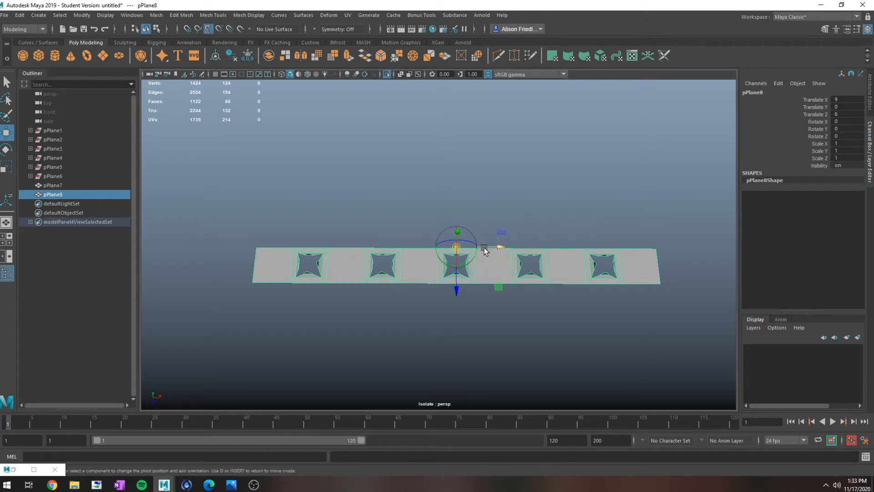
left_click_drag(485, 250, 454, 243)
key("ctrl+1")
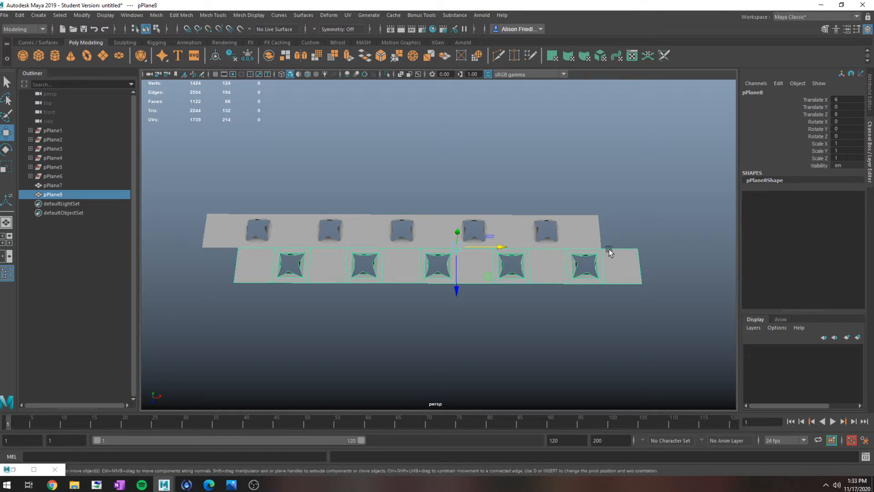
- Combine the two staggered strips into one mesh and merge its overlapping vertices with a distance threshold of 0.01
left_click(573, 231, "shift")
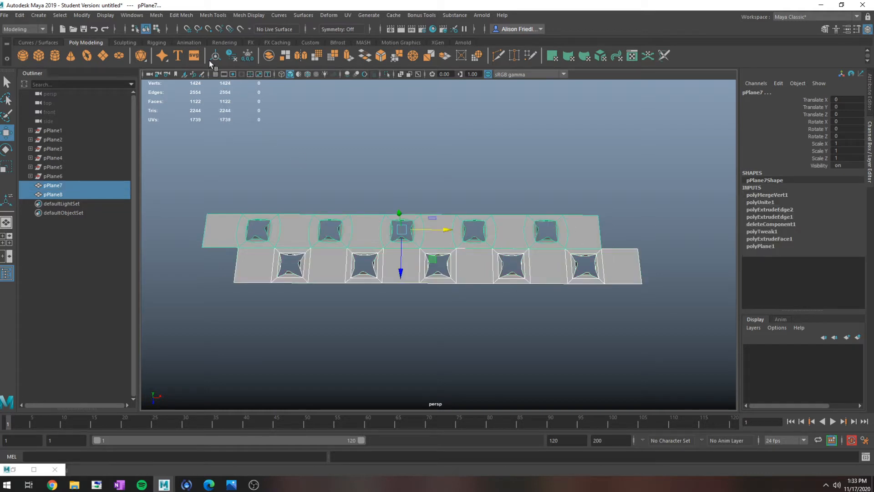
left_click(156, 16)
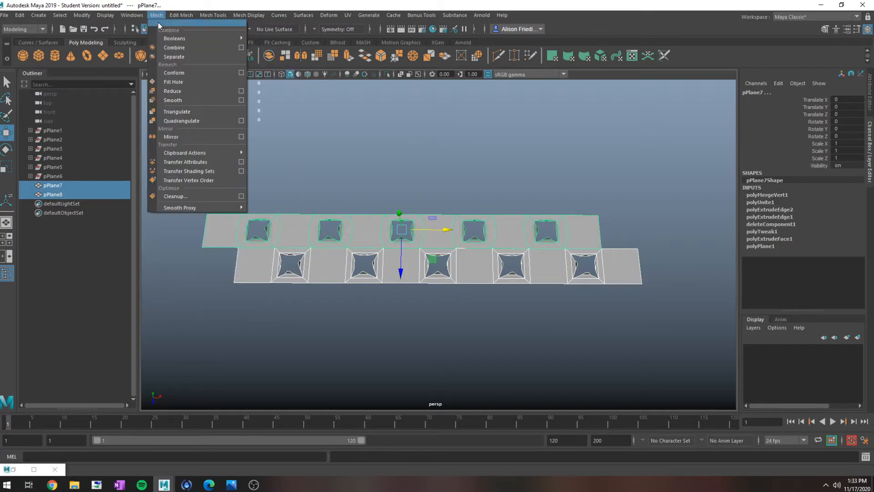
left_click(177, 47)
left_click(181, 15)
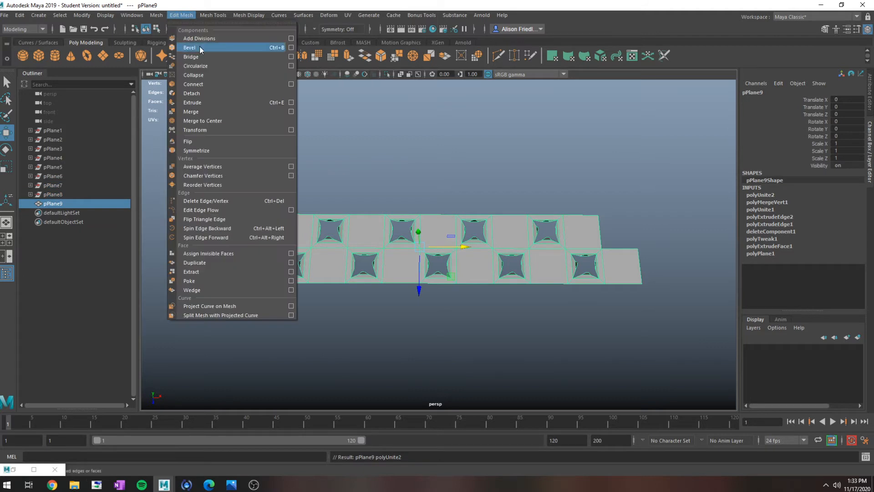
left_click(208, 111)
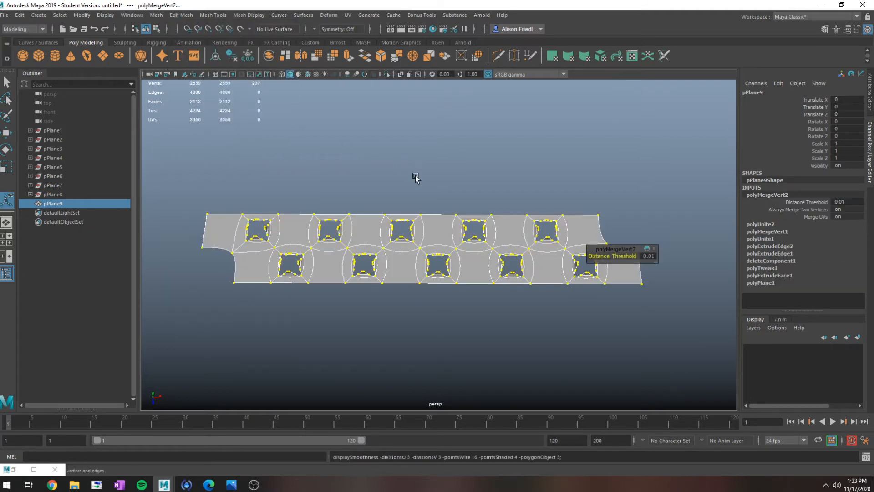
- Extrude the back edge of the front row's overhanging end panel to fill the missing square at the end of the back row
right_click_drag(594, 230, 619, 254)
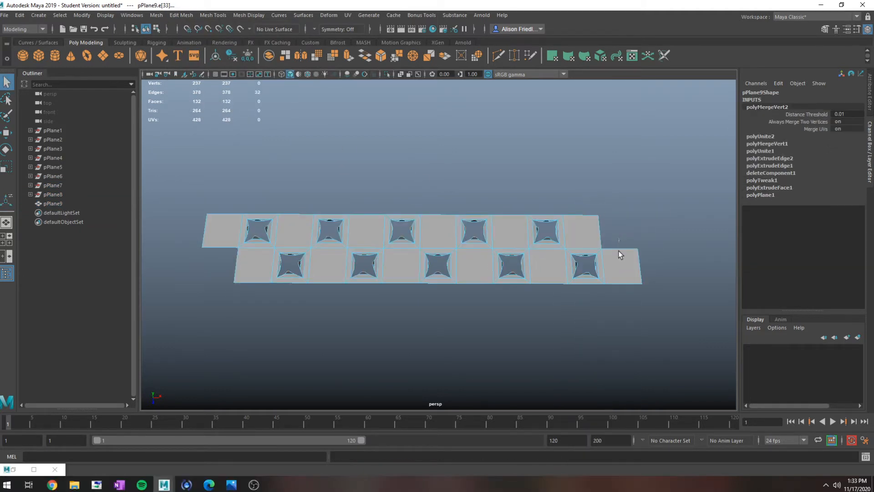
left_click(619, 250)
key("ctrl+e")
key("w")
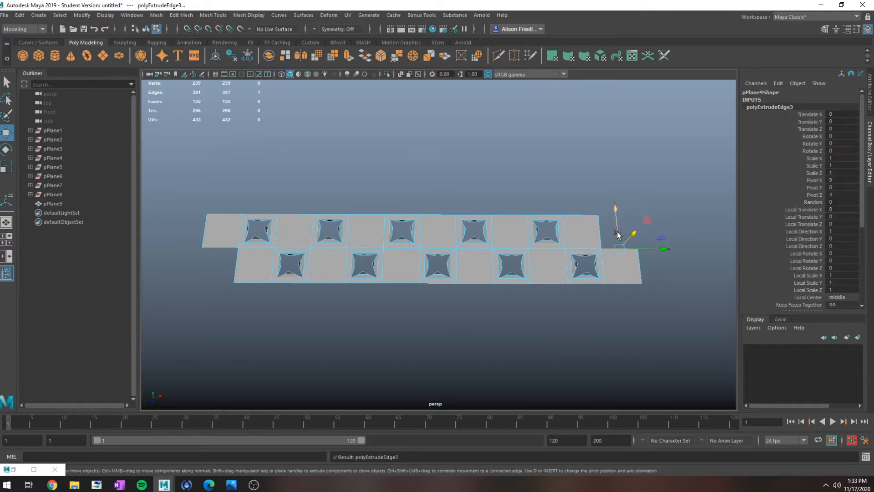
left_click_drag(618, 235, 615, 207)
- Extrude the front edge of the back row's overhanging end panel 6 units to fill the gap in the front row
left_click(215, 245)
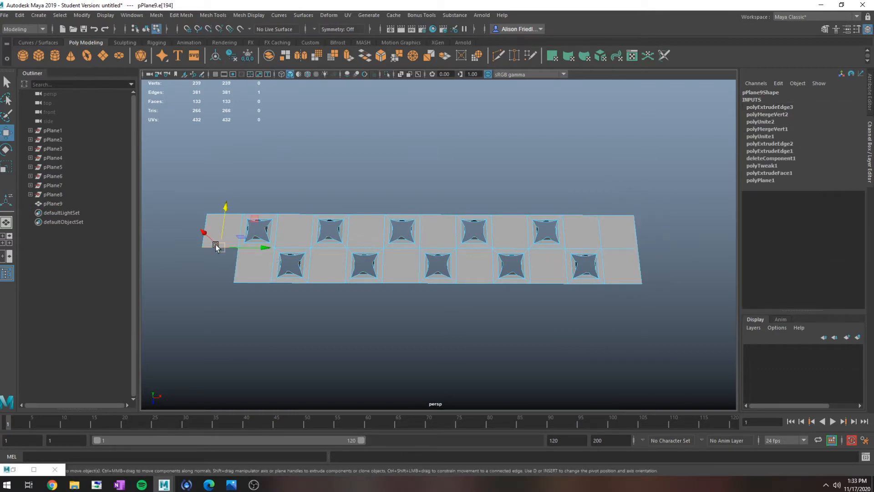
key("ctrl+e")
left_click_drag(219, 274, 212, 309)
key("q")
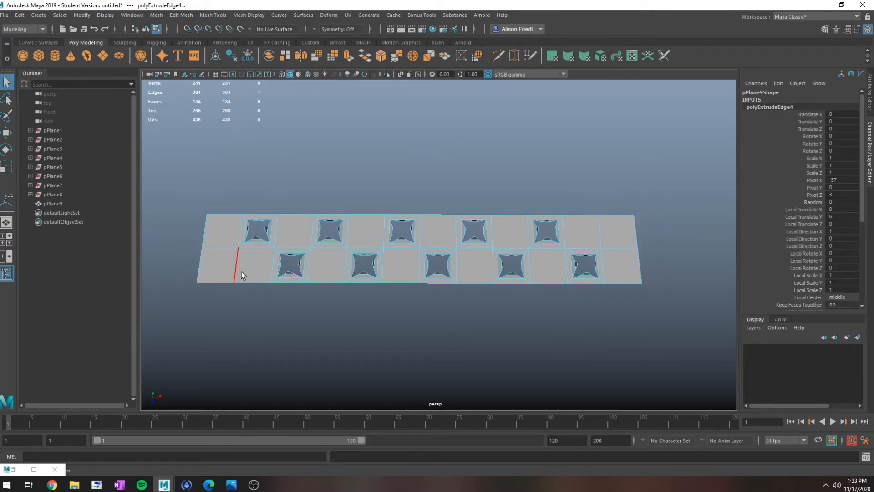
- Merge the overlapping vertices along the seams of the two filled-in end panels, with smooth preview turned on
right_click_drag(242, 272, 216, 228)
left_click(233, 282)
key("3")
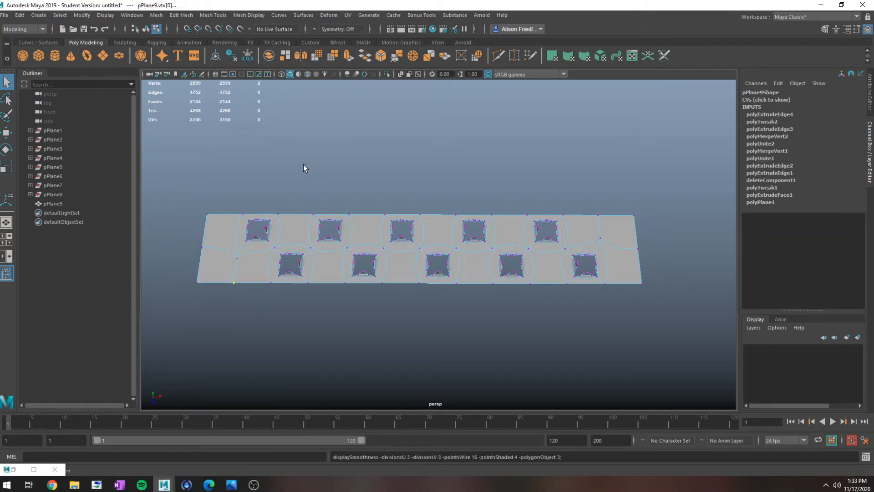
left_click(409, 59)
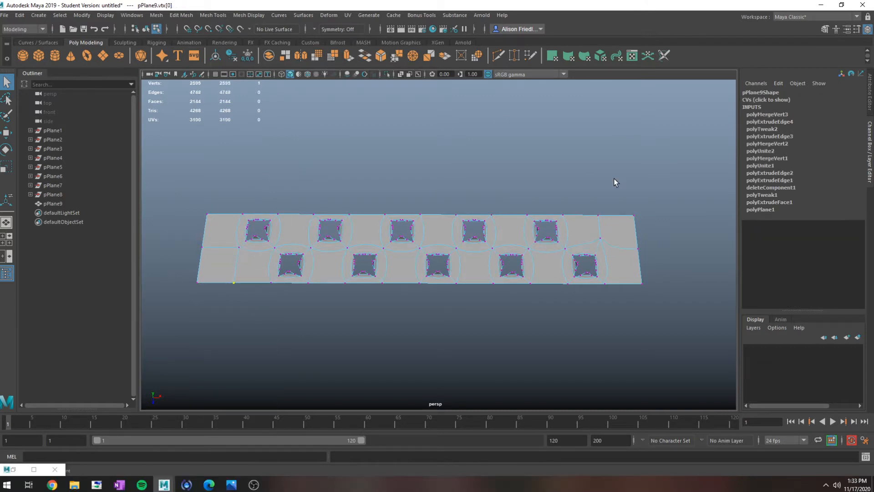
left_click_drag(607, 214, 582, 218)
key("g")
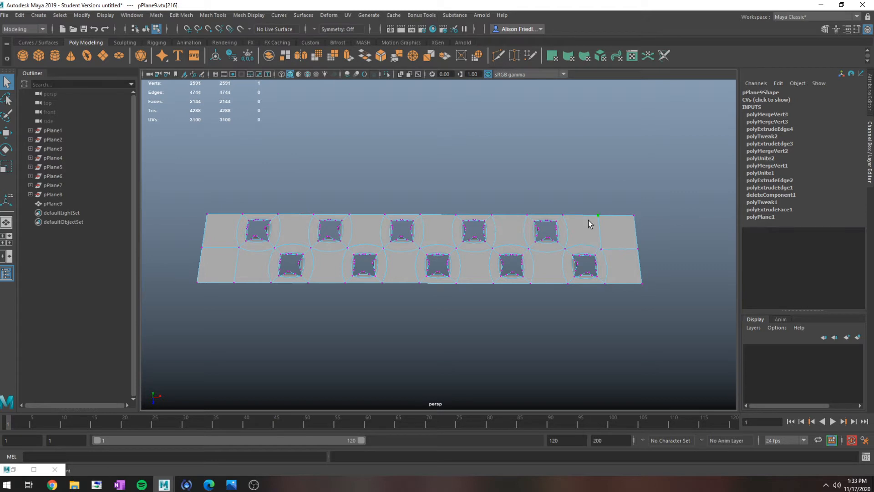
- Duplicate the two-row mesh and move the copy clear in front of the original, to about 17.4 in Translate Z
right_click_drag(588, 230, 610, 211)
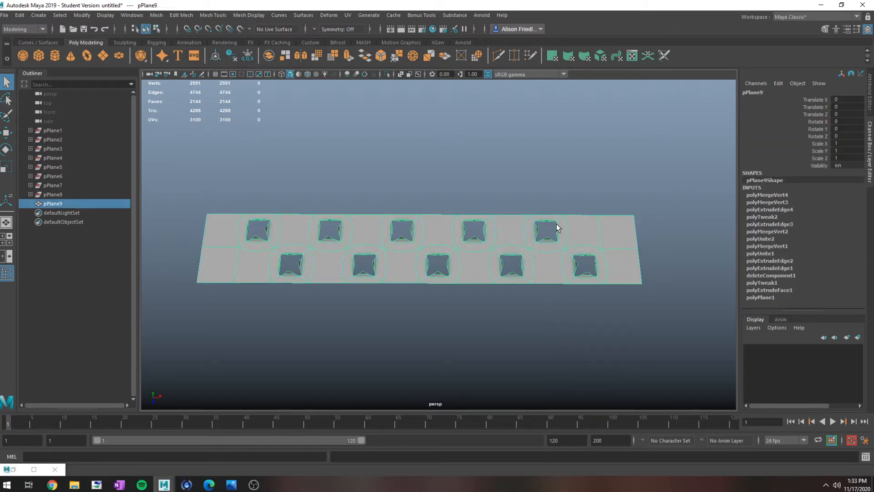
key("ctrl+d")
key("w")
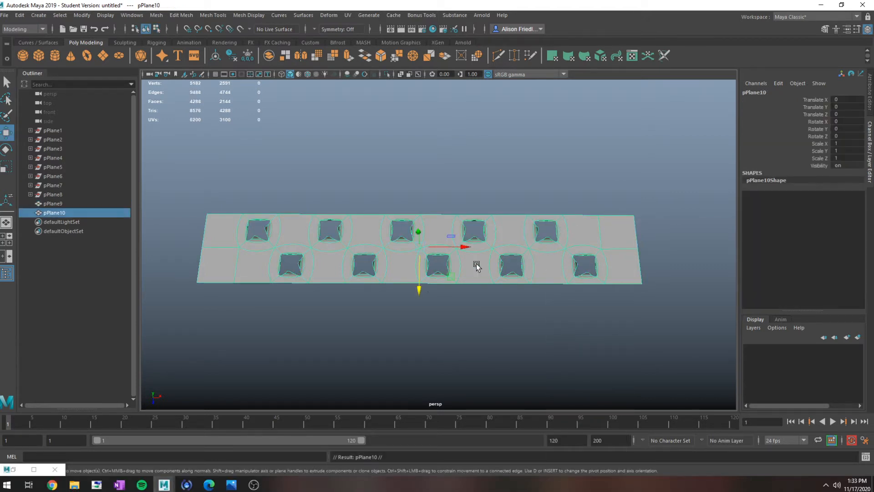
left_click_drag(420, 291, 400, 395)
scroll(415, 302, "down", 2)
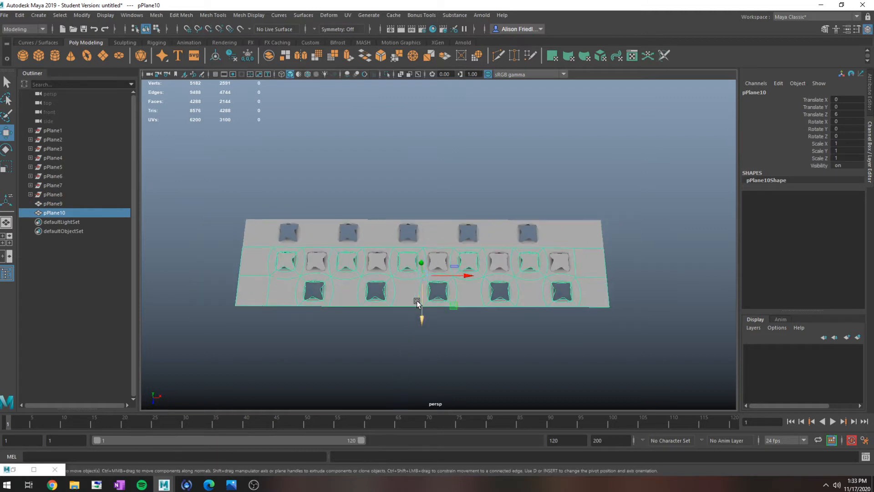
left_click_drag(423, 308, 425, 270)
- Snap the copy's pivot to a vertex on its back edge and snap the copy against the original at Translate Z 12
key("d")
key("v")
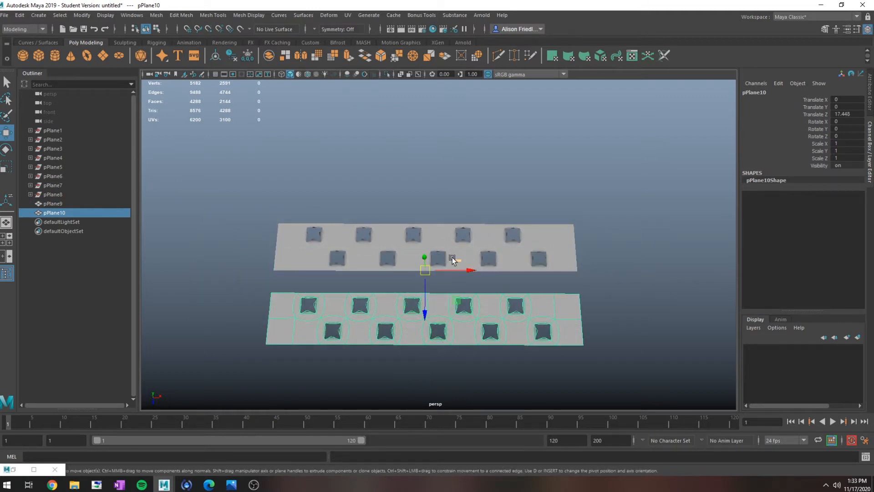
left_click(409, 300)
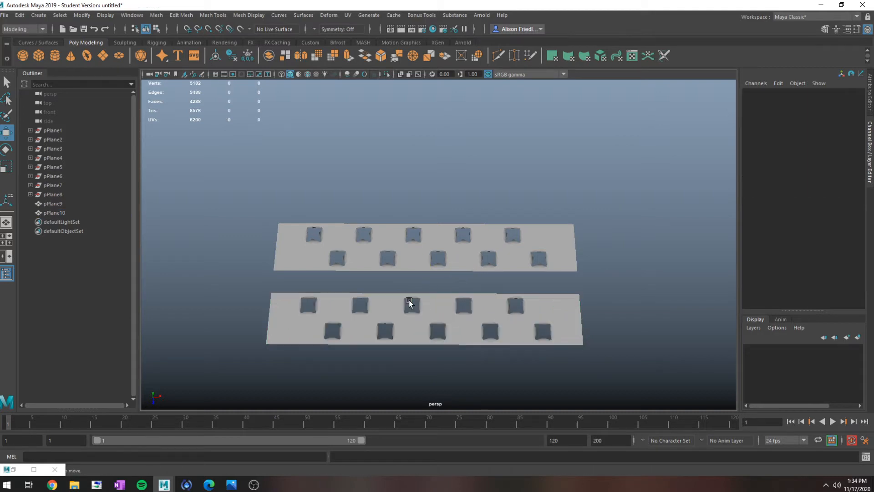
left_click(398, 296)
key("v")
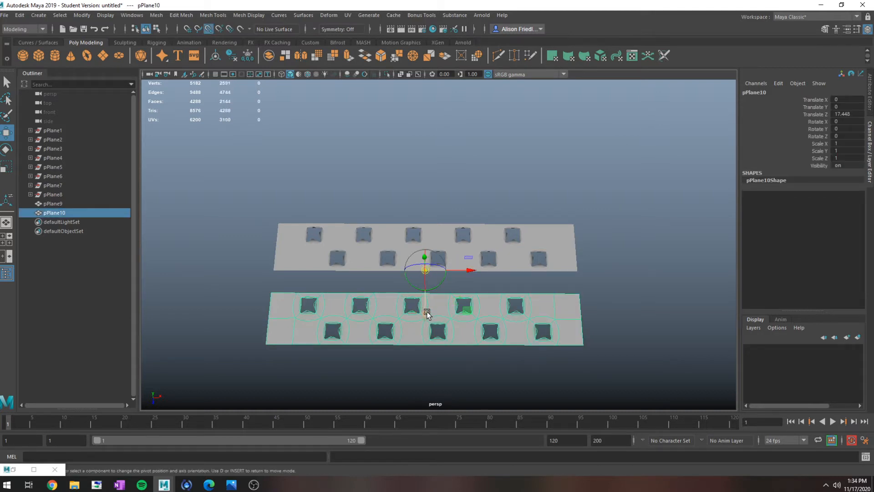
key("d")
left_click_drag(427, 312, 426, 361)
- Duplicate the two-row block four more times, snapping each copy in front of the previous one until the last sits at Translate Z 60
key("ctrl+d")
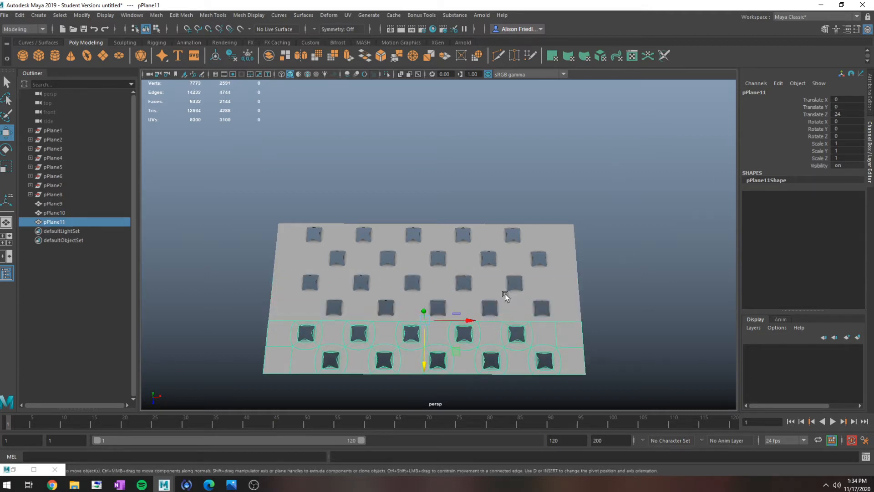
scroll(488, 303, "down", 5)
scroll(485, 262, "up", 5)
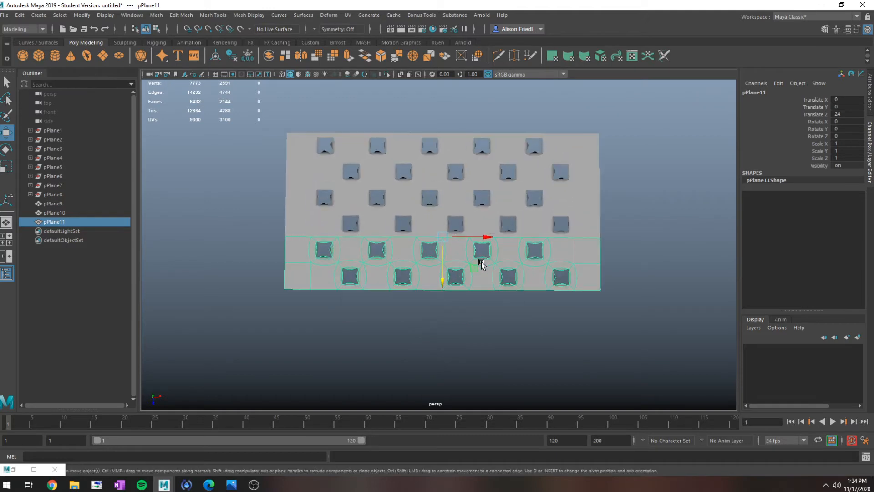
key("ctrl+d")
left_click_drag(445, 278, 445, 407)
key("ctrl+d")
key("ctrl+d")
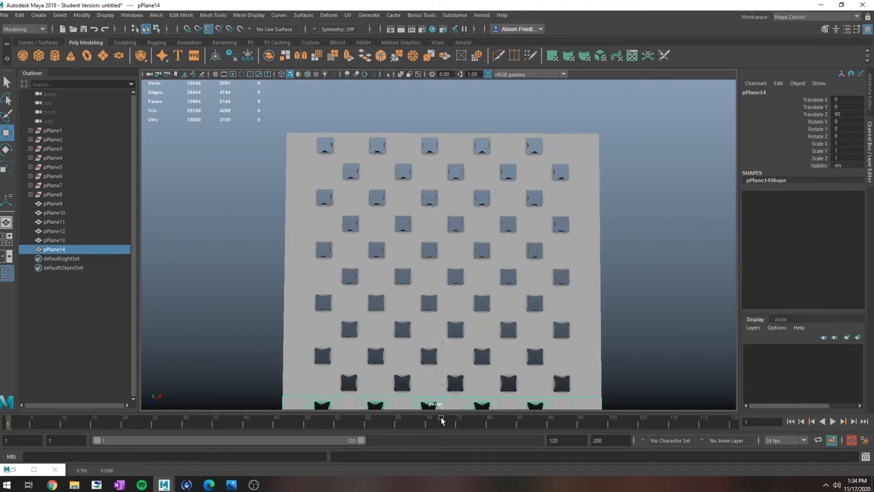
scroll(455, 337, "down", 4)
middle_click_drag(456, 260, 462, 274, "alt")
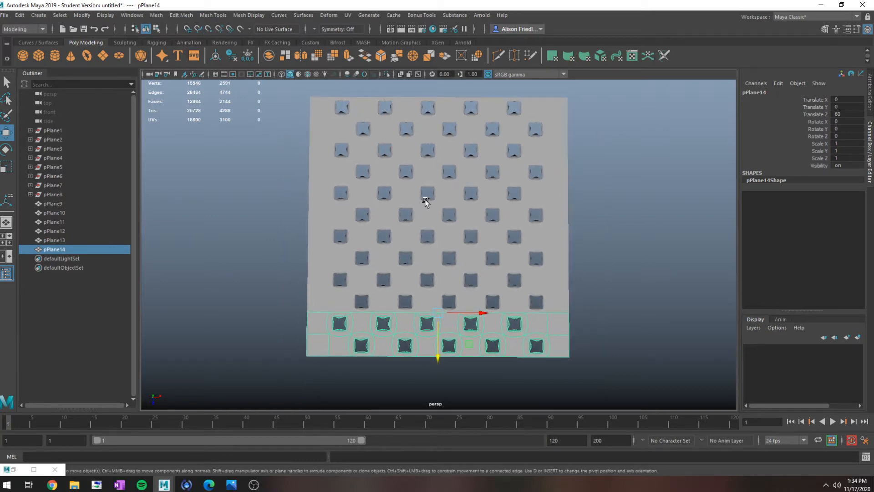
- Select all six two-row blocks, combine them into a single mesh and merge the overlapping vertices
left_click_drag(483, 85, 547, 400)
left_click(156, 15)
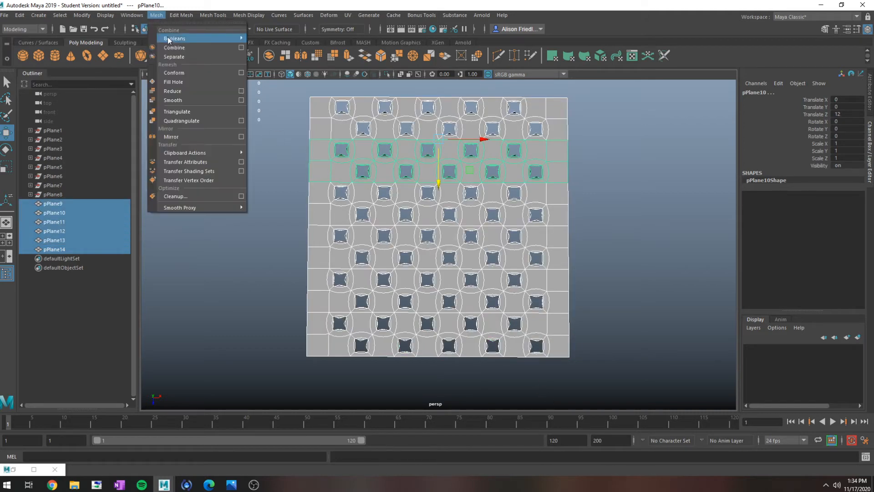
left_click(168, 35)
left_click(180, 15)
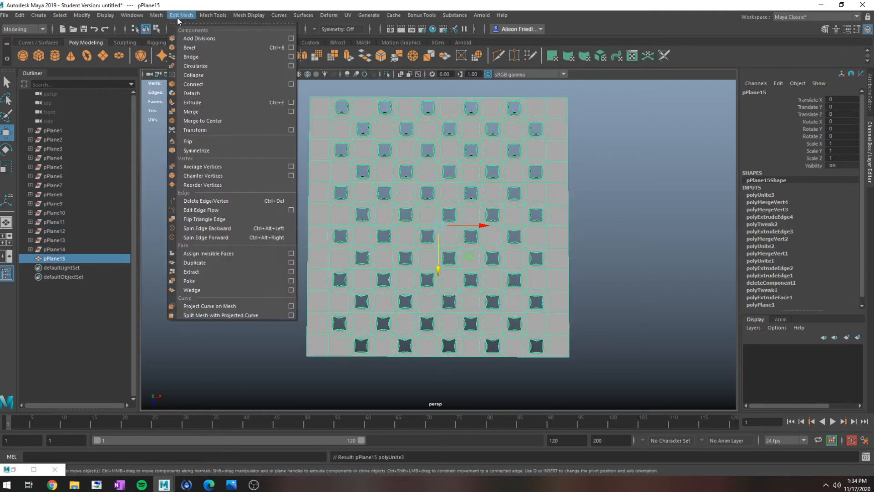
left_click(199, 112)
- Select the full row of border edges along the back of the sheet and extrude them outward into a solid strip
scroll(423, 163, "up", 2)
right_click_drag(424, 160, 470, 146)
left_click(602, 213)
left_click_drag(563, 178, 580, 219, "alt")
left_click(580, 158)
left_click_drag(581, 158, 640, 170, "alt")
right_click_drag(638, 170, 637, 150)
left_click(636, 150)
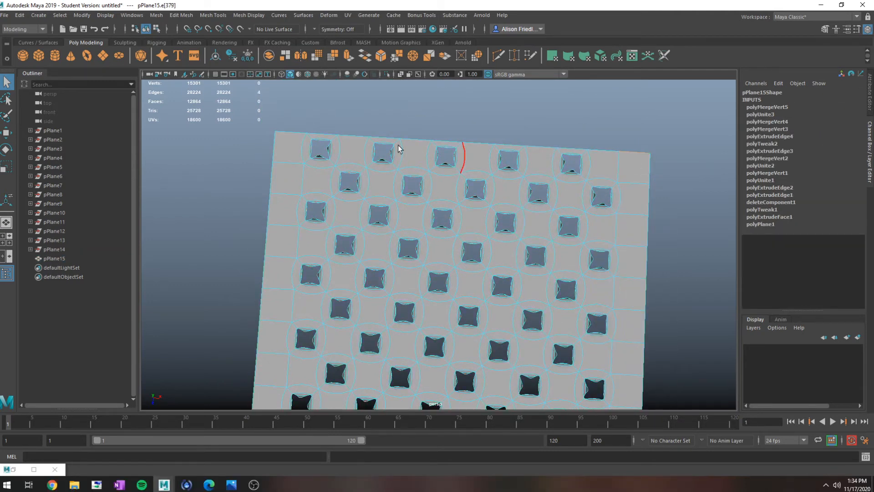
key("ctrl+e")
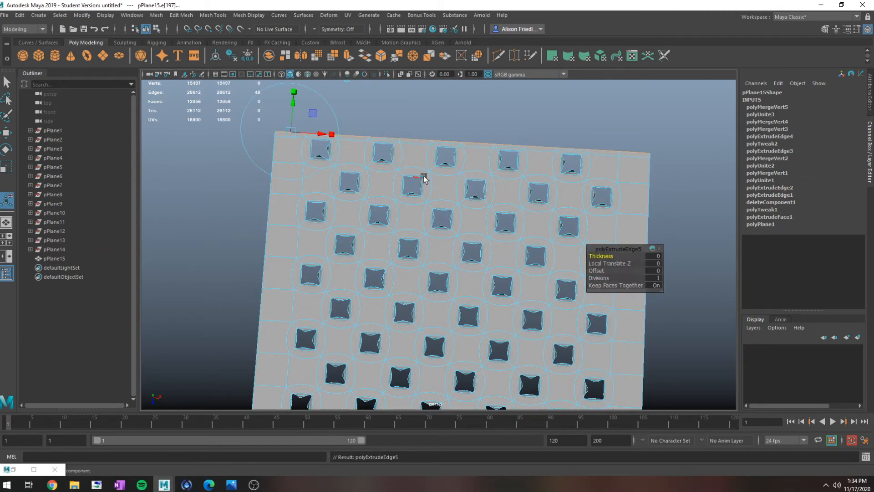
left_click_drag(460, 120, 464, 84)
- Extrude the whole row of front border edges outward by 6.523 to add a matching solid strip
scroll(483, 120, "down", 3)
middle_click_drag(492, 237, 509, 166, "alt")
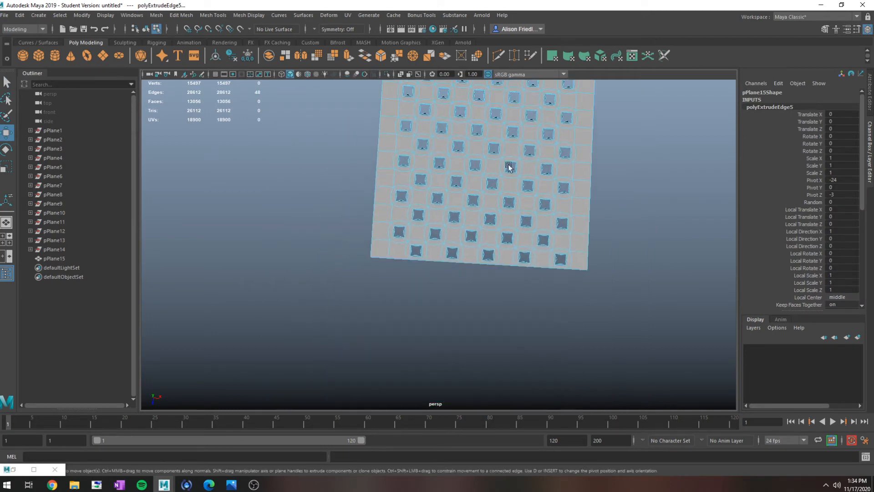
left_click(383, 258)
double_click(576, 268, "shift")
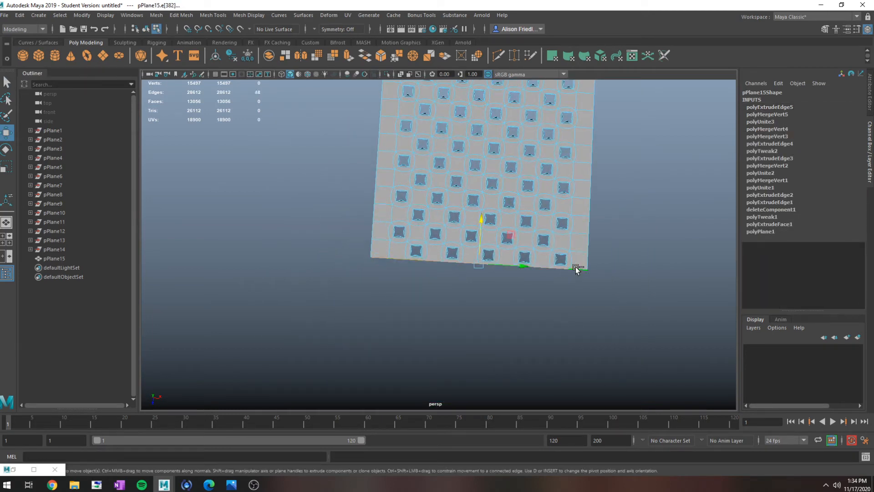
key("ctrl+e")
left_click_drag(396, 292, 387, 310)
middle_click_drag(490, 214, 469, 338, "alt")
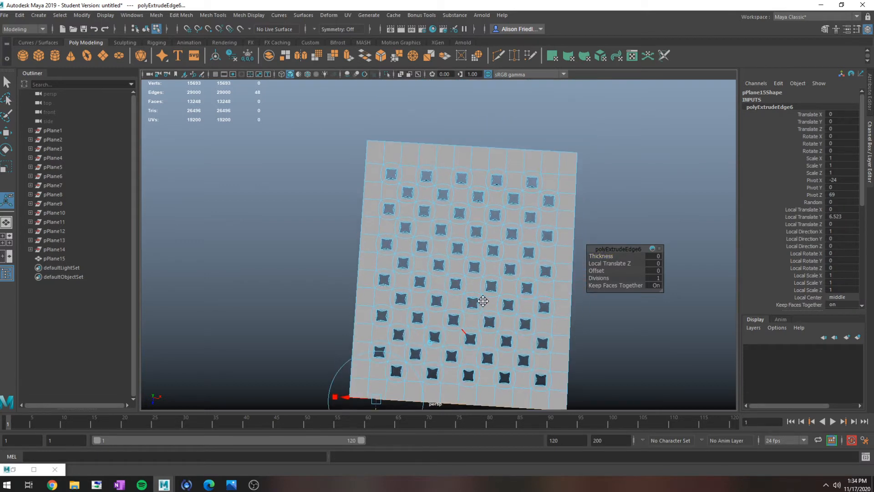
- Delete the sheet's construction history, duplicate it, and hide the duplicate as a backup
middle_click_drag(479, 302, 489, 248, "alt")
right_click_drag(530, 154, 561, 115)
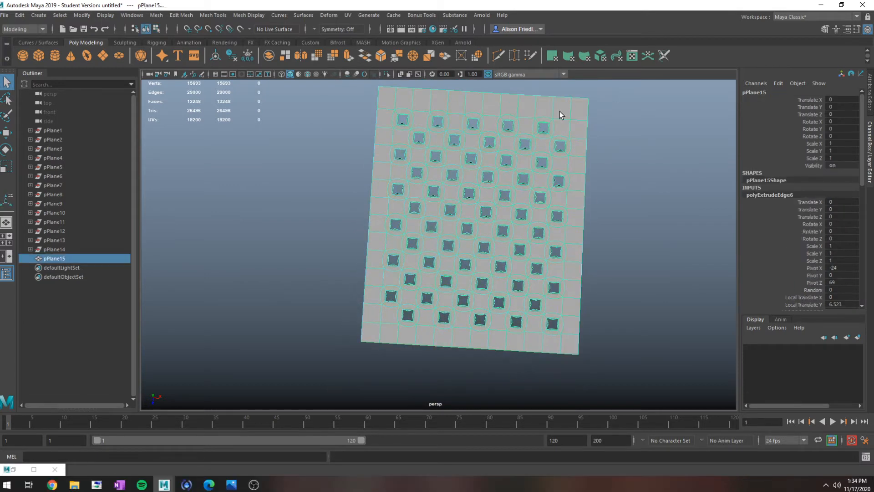
key("alt+shift+d")
key("ctrl+d")
key("ctrl+h")
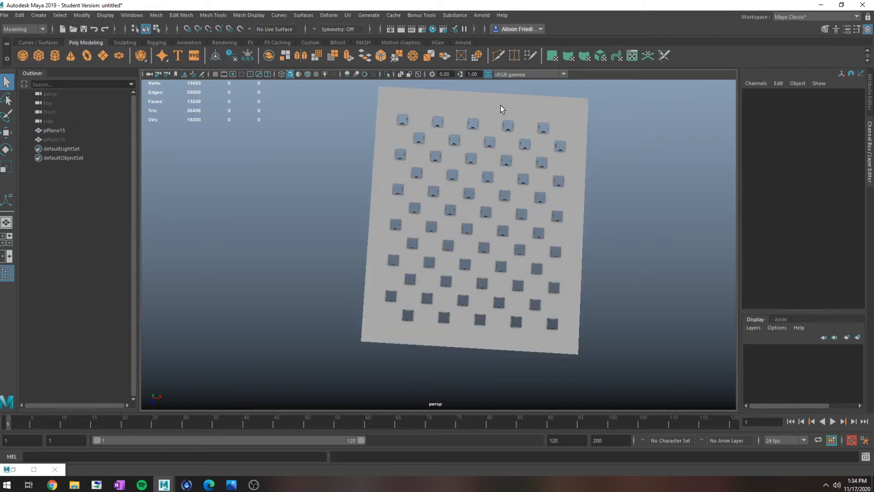
- Apply a lattice deformer with 2 × 2 × 2 divisions to the sheet
left_click(501, 105)
left_click(328, 15)
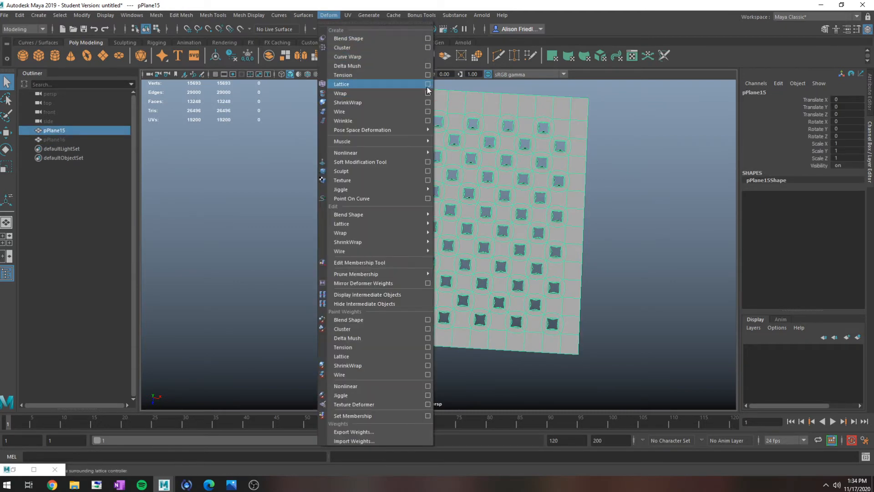
left_click(428, 84)
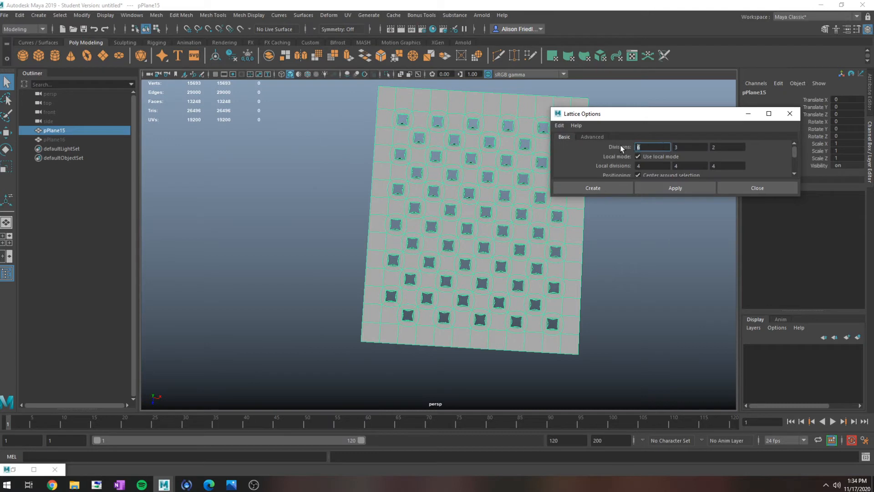
type("2")
key("Tab")
type("2")
key("Tab")
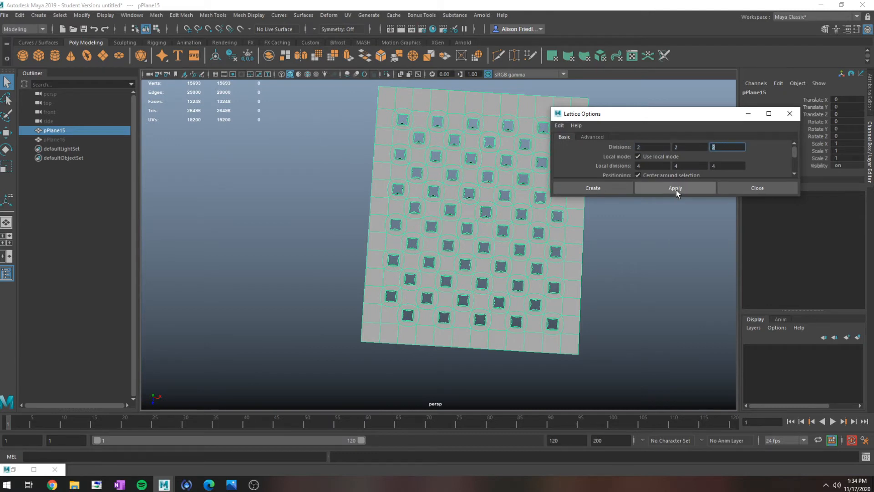
left_click(679, 189)
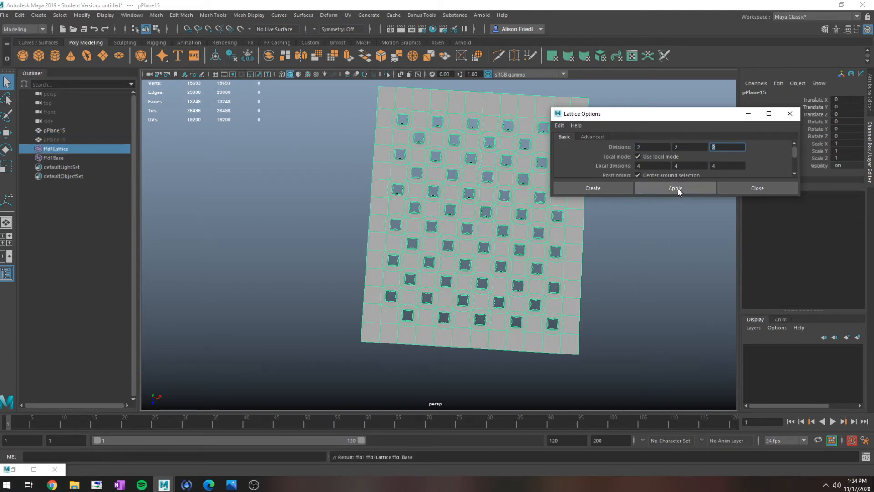
left_click(755, 191)
- Select the lattice points along the back edge and scale them inward along X to taper the sheet
right_click_drag(590, 110, 592, 88)
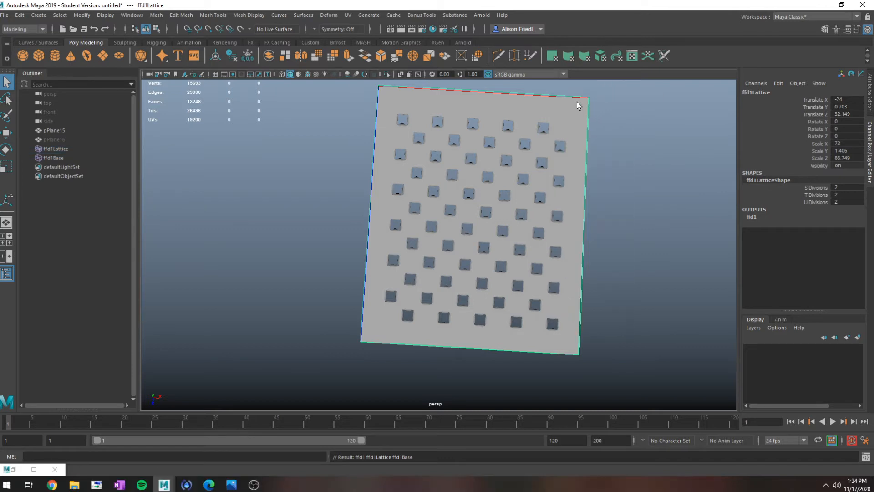
left_click_drag(626, 139, 371, 40)
left_click_drag(525, 140, 566, 219, "alt")
key("r")
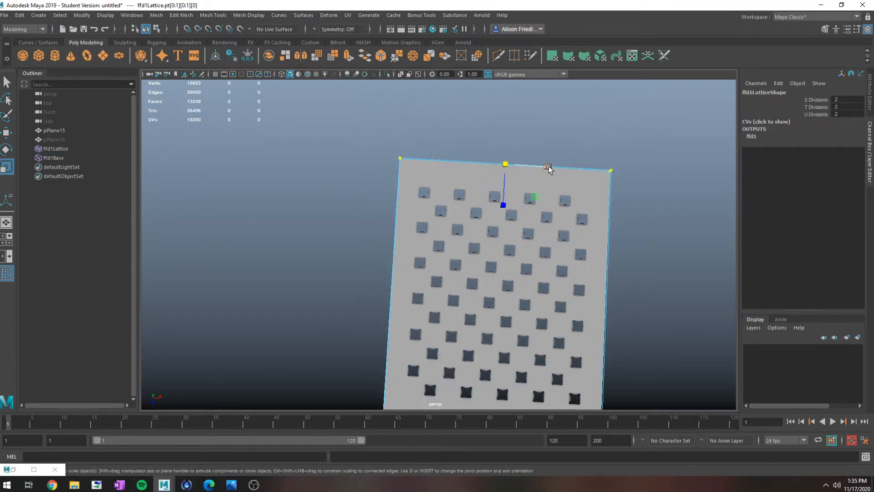
left_click_drag(549, 166, 531, 166)
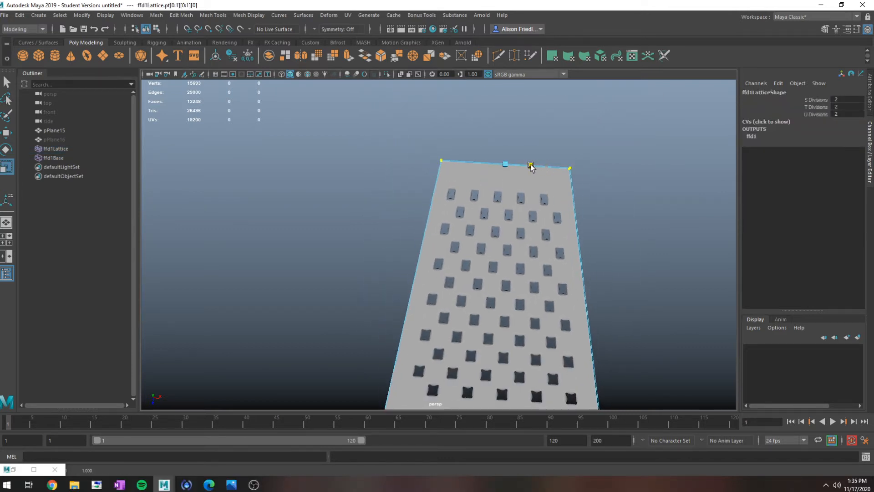
- Select the tapered sheet and delete its history so the lattice shape is baked in
left_click_drag(536, 231, 622, 195, "alt")
key("q")
right_click_drag(570, 169, 614, 156)
left_click(535, 188)
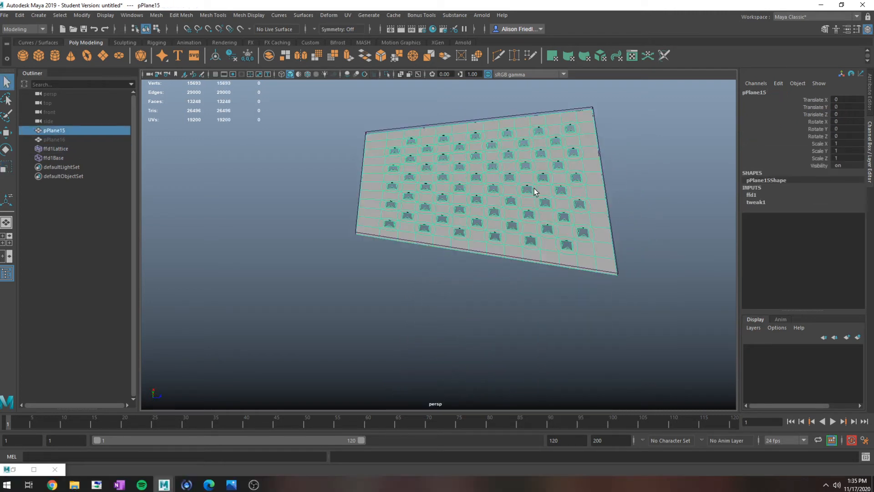
left_click(329, 15)
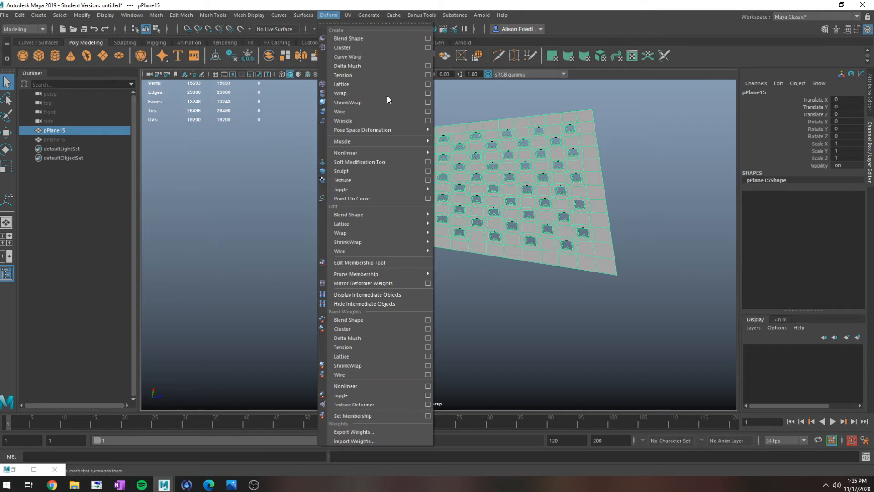
mouse_move(422, 152)
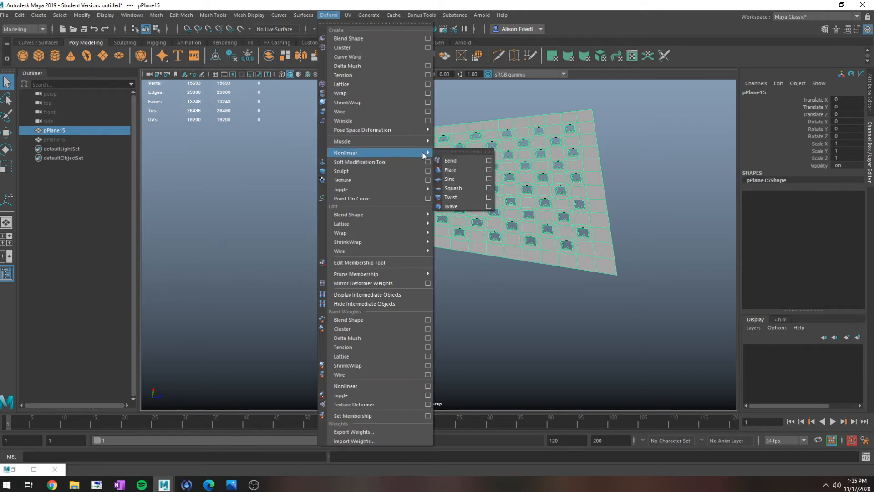
left_click(466, 169)
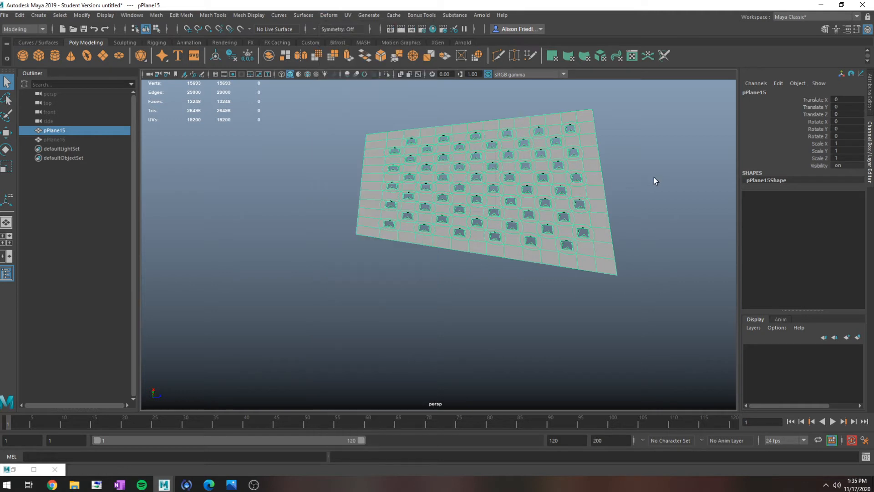
- Snap the sheet's pivot to its narrow end and tilt the sheet to a Rotate X of about -8.2
left_click_drag(546, 249, 539, 216, "alt")
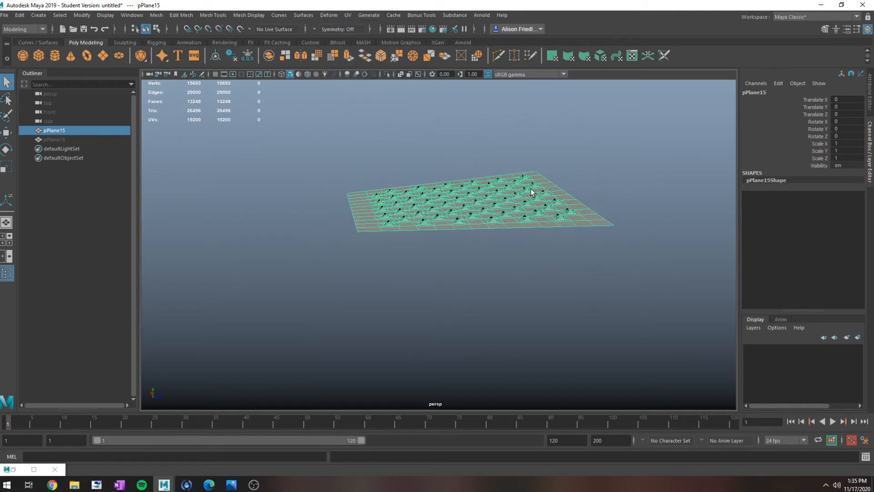
key("w")
key("d")
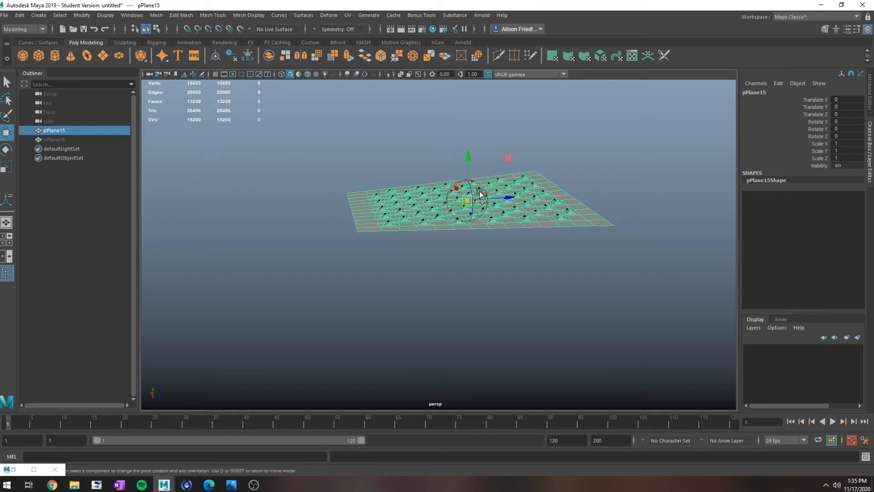
key("v")
left_click_drag(502, 200, 318, 215)
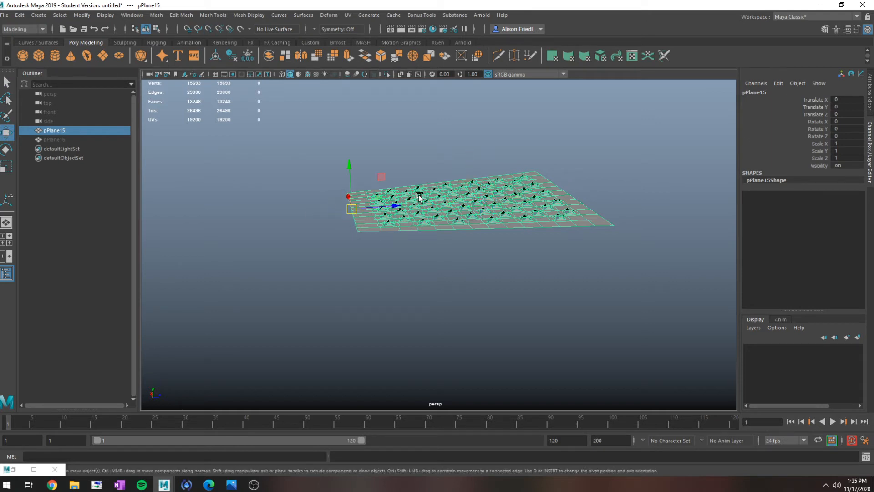
key("e")
left_click_drag(377, 178, 368, 177)
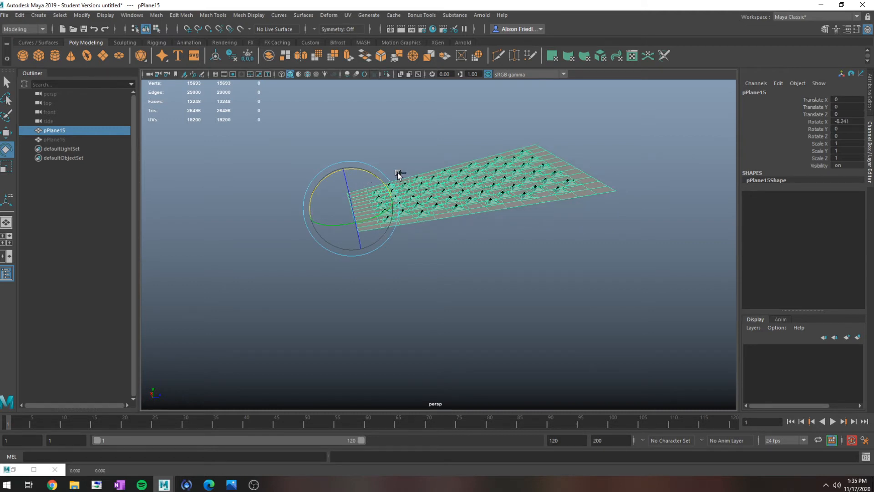
- Group the tilted sheet, duplicate the group, and mirror the copy downward with Scale Y -1
key("ctrl+g")
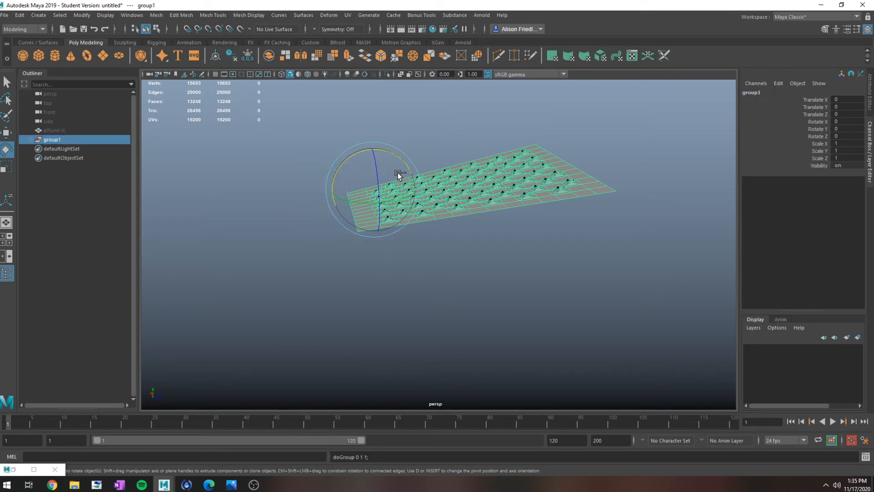
key("ctrl+d")
double_click(844, 151)
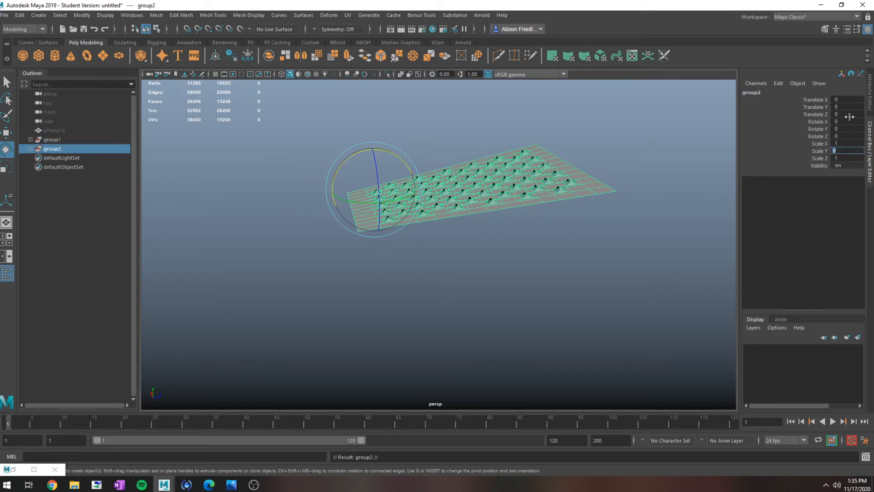
type("-1")
key("Return")
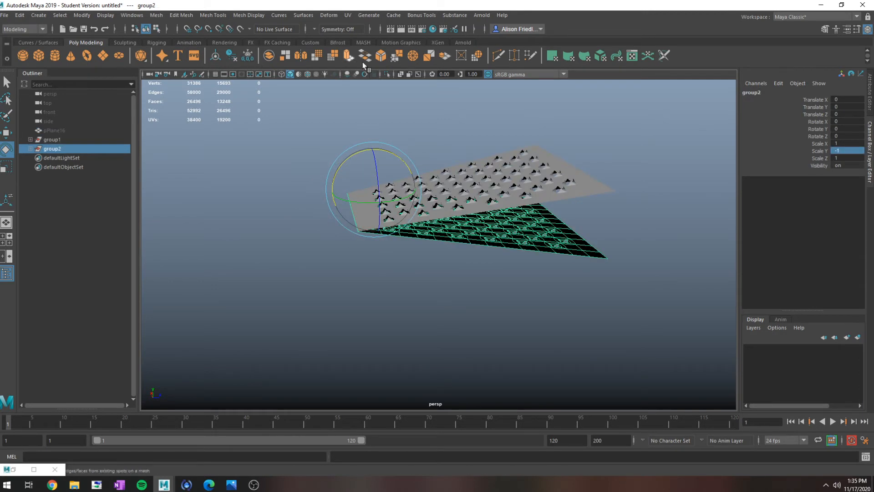
left_click(415, 54)
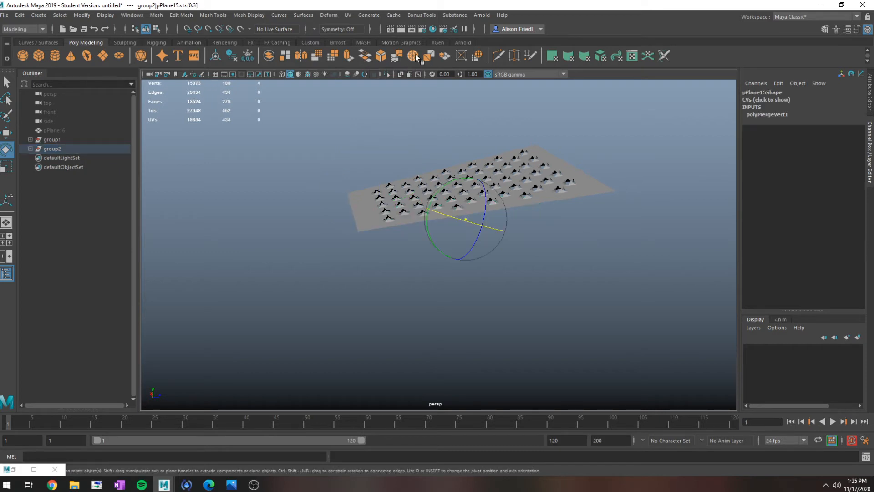
key("ctrl+z")
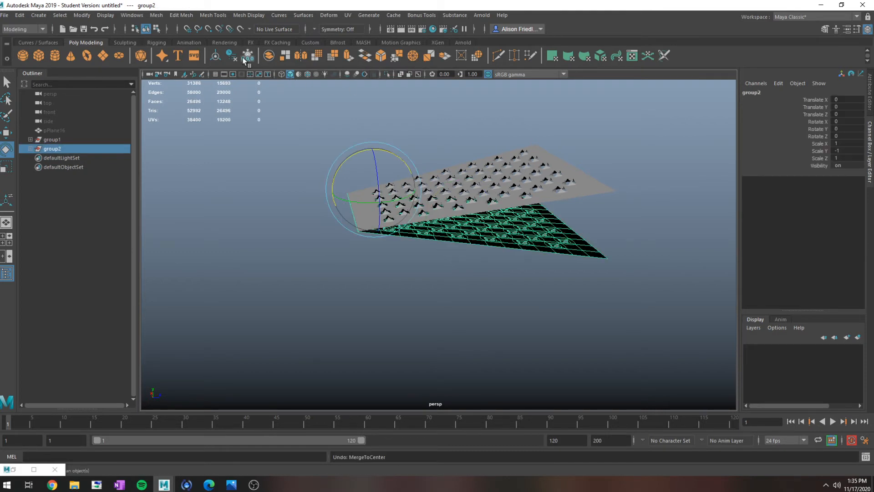
- Lower the mirrored group to a Translate Y of about -19 and combine both sheets into one mesh
key("w")
left_click_drag(369, 178, 378, 214)
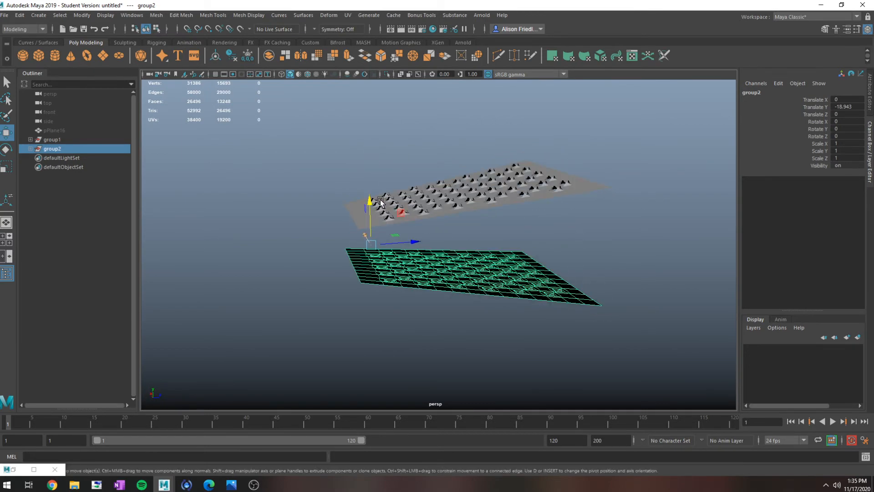
key("q")
left_click(463, 212)
left_click(156, 15)
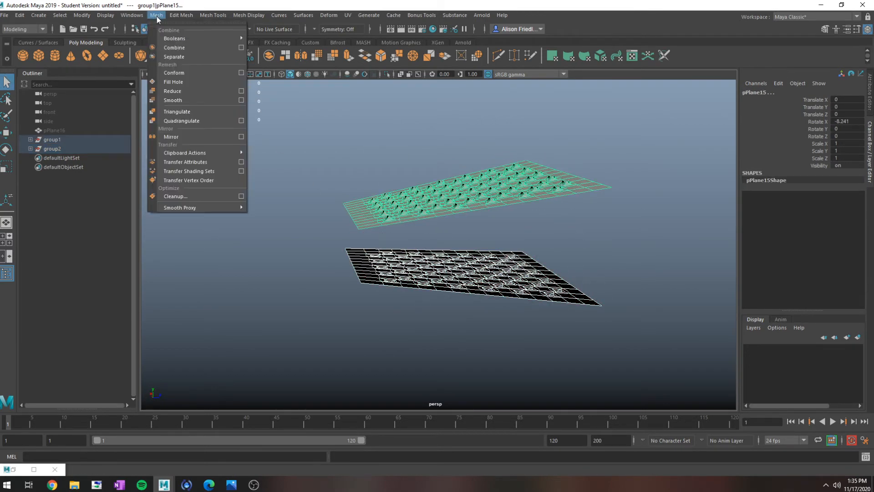
left_click(180, 47)
- Select the border edges along one long side of the upper and lower sheets and bridge them with 5 divisions
key("w")
right_click_drag(580, 183, 580, 160)
double_click(601, 191)
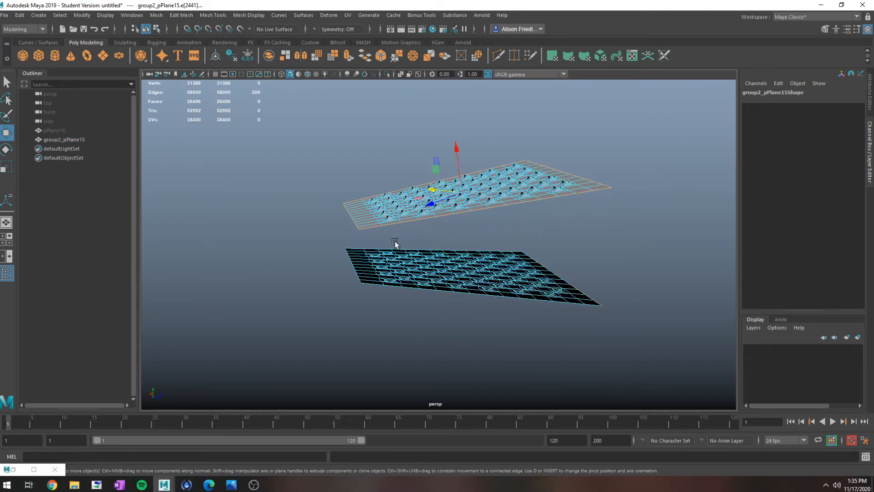
left_click(370, 226)
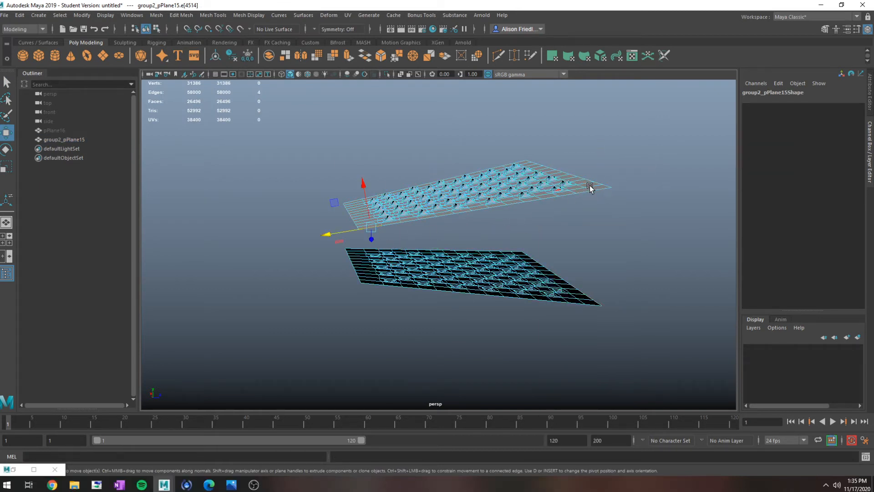
double_click(599, 188, "shift")
left_click(596, 308)
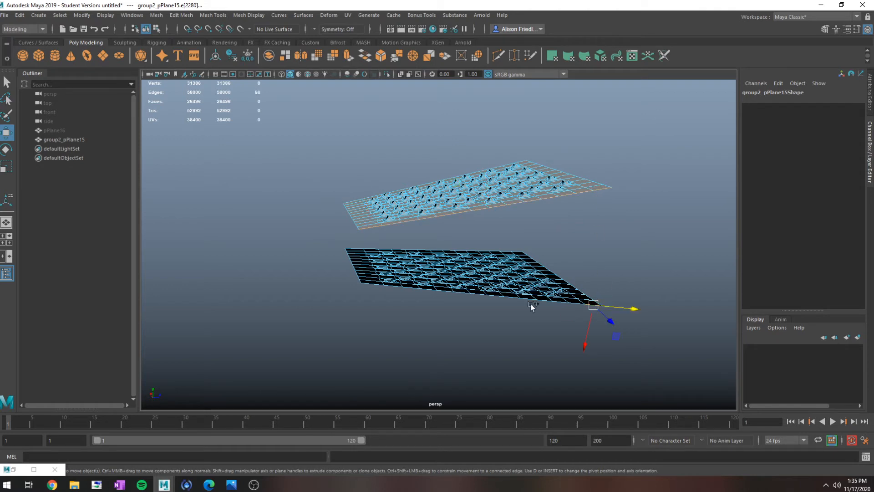
double_click(376, 286, "shift")
left_click(180, 17)
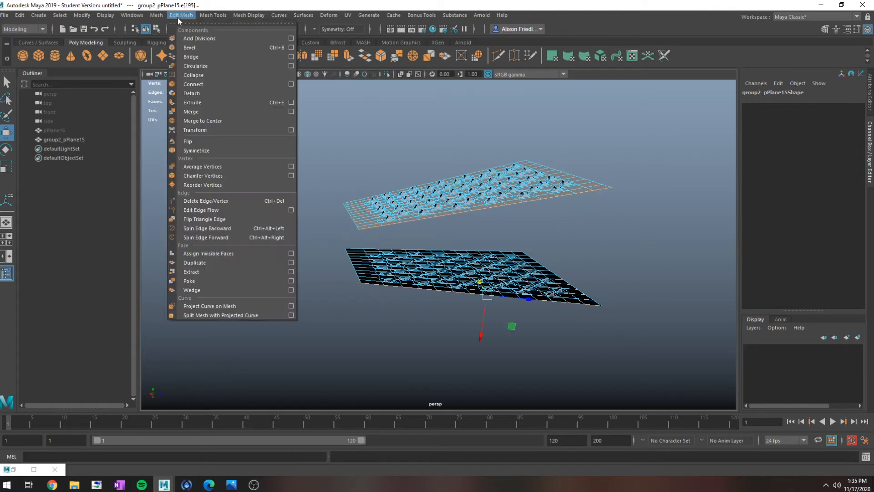
left_click(195, 58)
left_click_drag(348, 224, 370, 222, "alt")
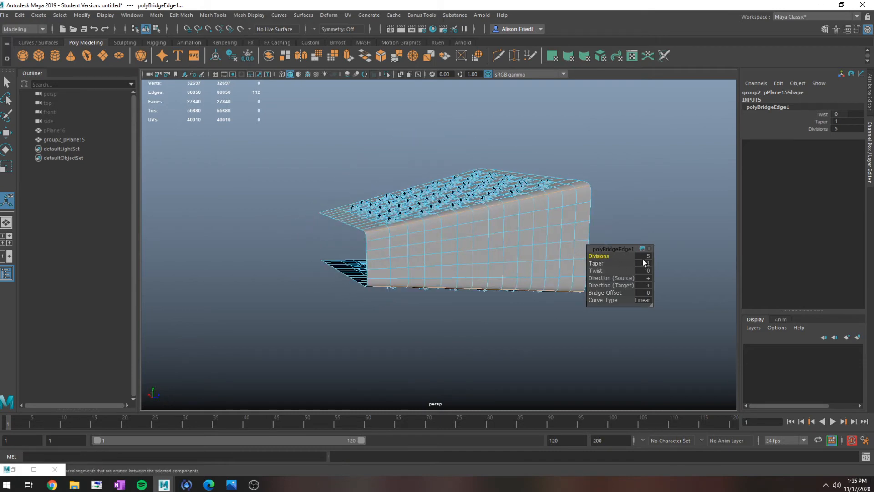
left_click_drag(543, 264, 652, 257, "alt")
- Select the border edges along the opposite long side of both sheets and bridge them with 5 divisions
left_click(356, 236)
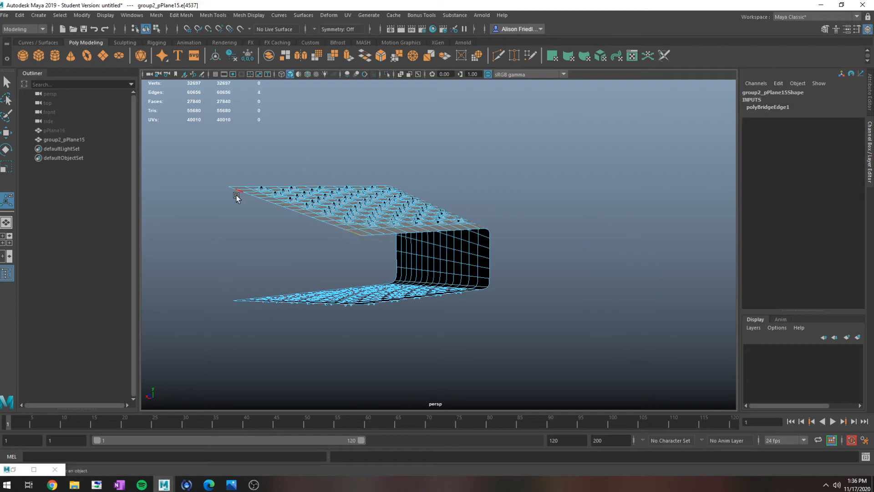
left_click_drag(235, 257, 243, 298, "alt")
left_click(229, 299, "shift")
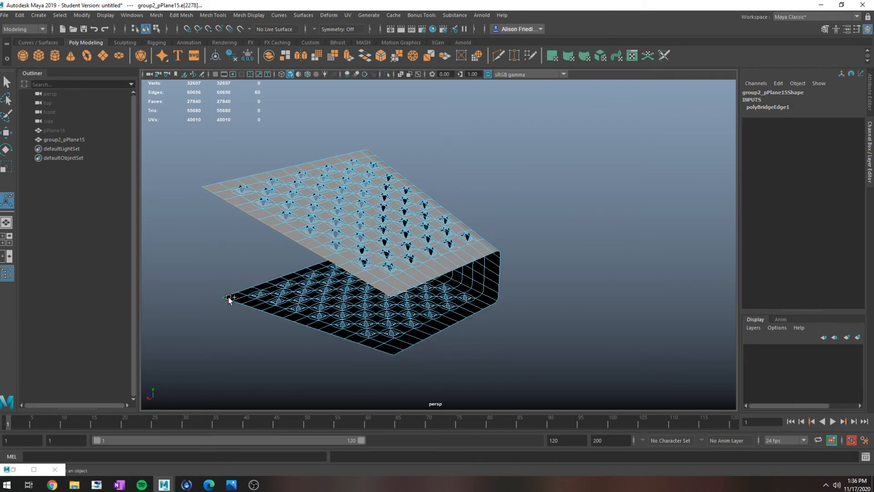
left_click(383, 355, "shift")
left_click(375, 347)
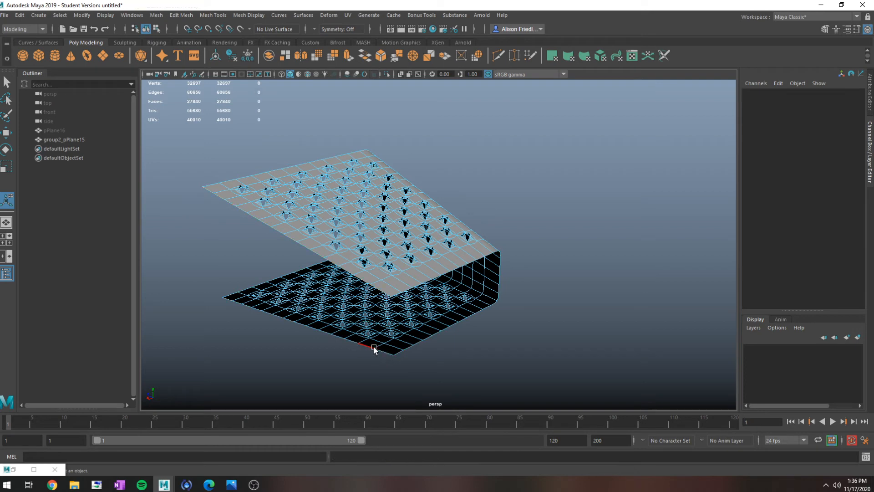
left_click(228, 299)
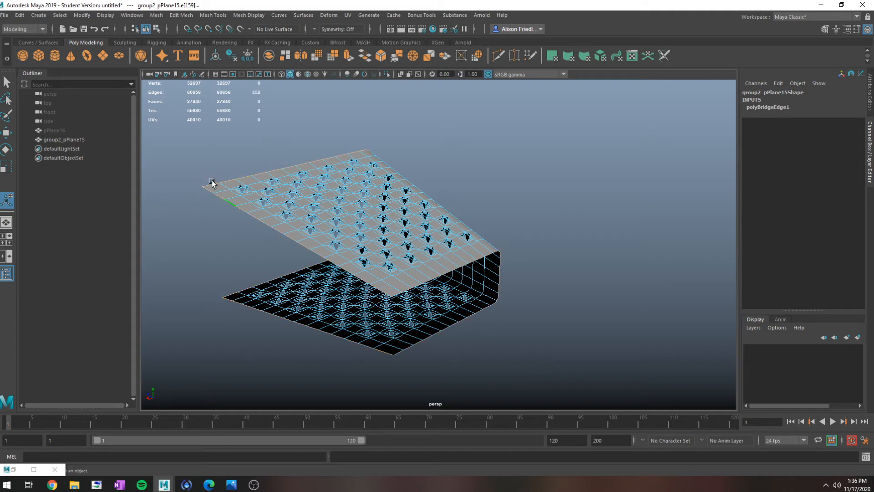
left_click(390, 296)
left_click_drag(351, 337, 428, 392, "alt")
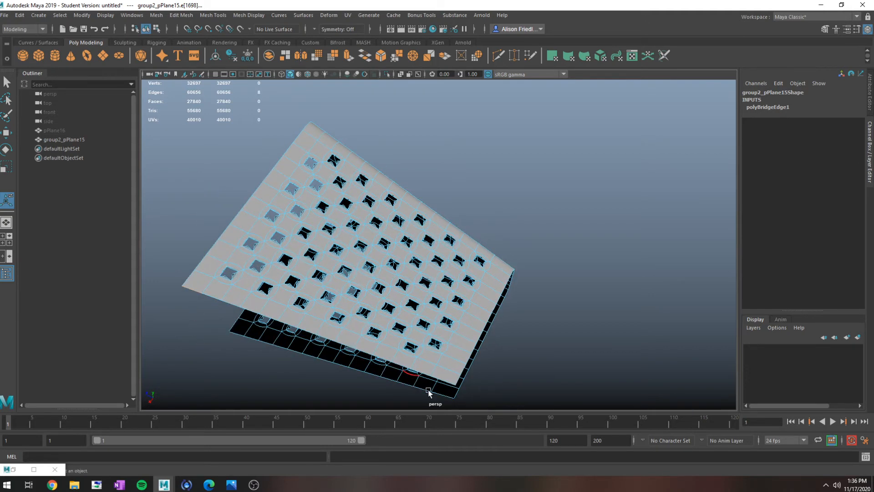
double_click(239, 334, "shift")
double_click(428, 378, "shift")
key("g")
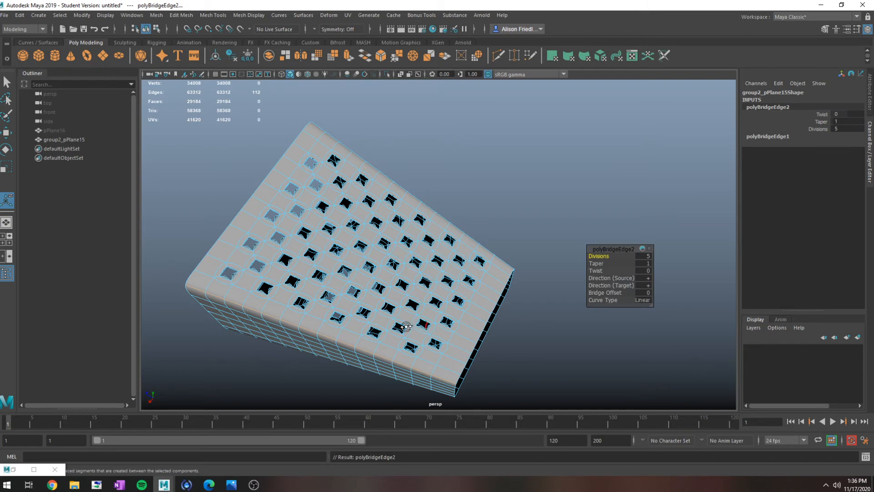
left_click_drag(405, 327, 523, 259, "alt")
right_click_drag(530, 232, 538, 205)
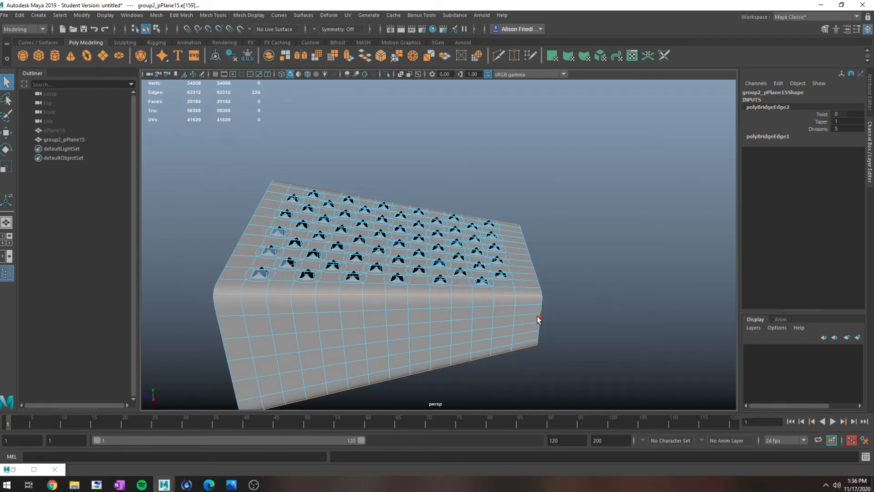
key("space")
key("f")
key("space")
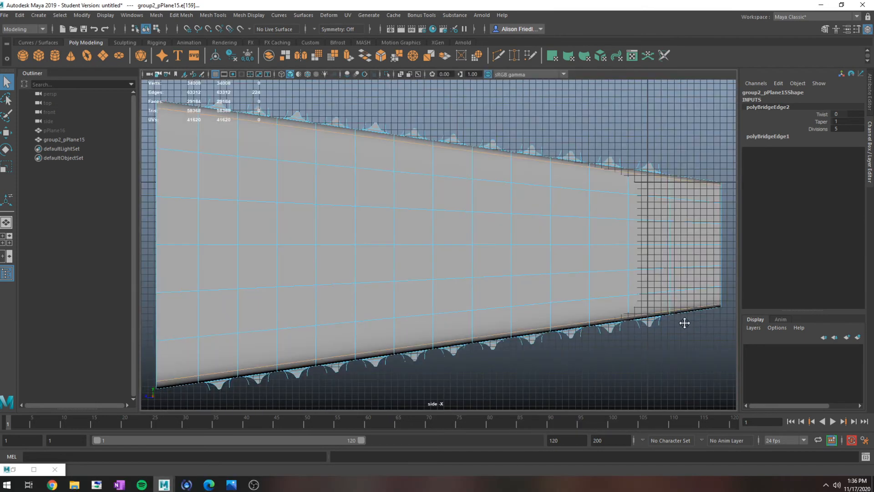
middle_click_drag(685, 323, 547, 306, "alt")
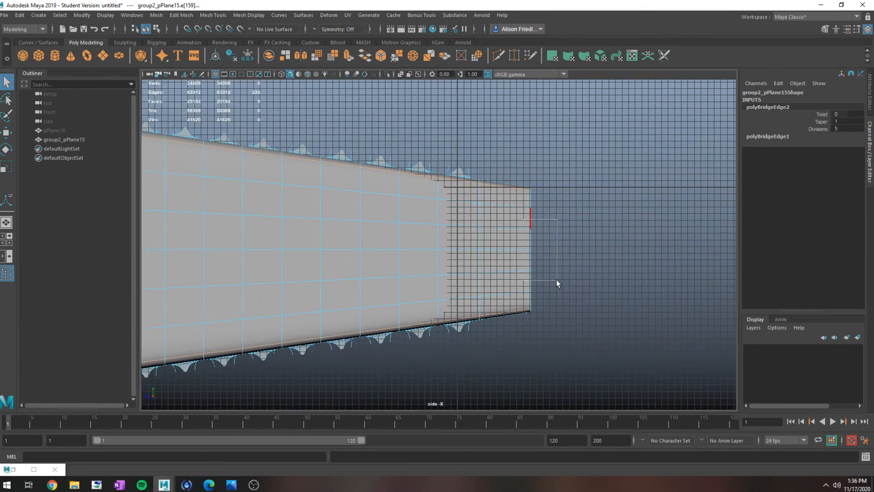
left_click_drag(556, 280, 559, 283)
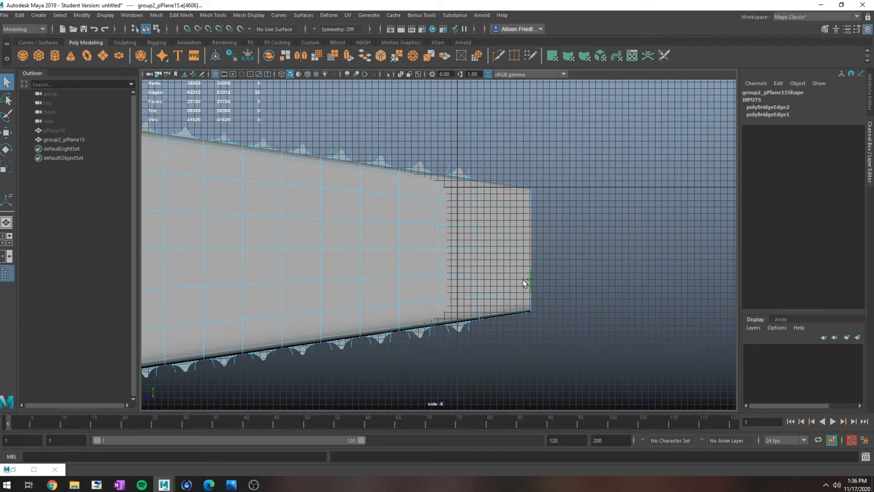
key("ctrl+e")
key("w")
left_click_drag(579, 249, 642, 250)
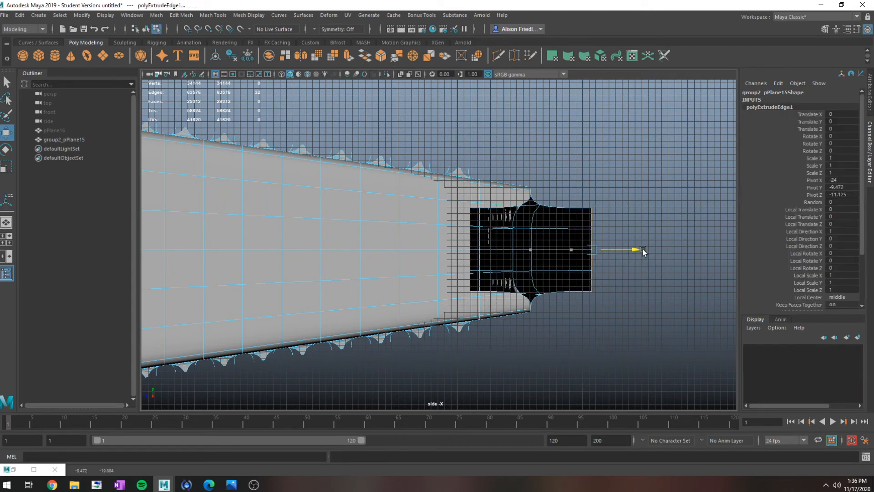
key("ctrl+z")
left_click_drag(568, 255, 620, 250)
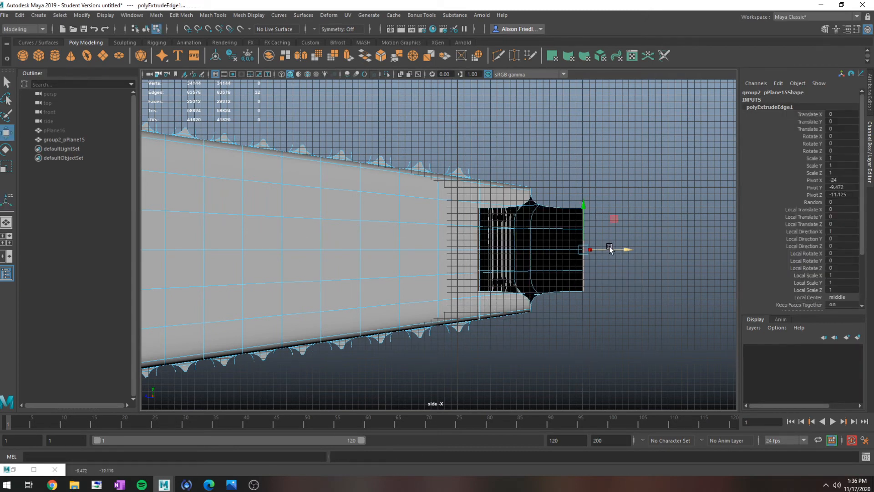
key("ctrl+z")
key("space")
key("space")
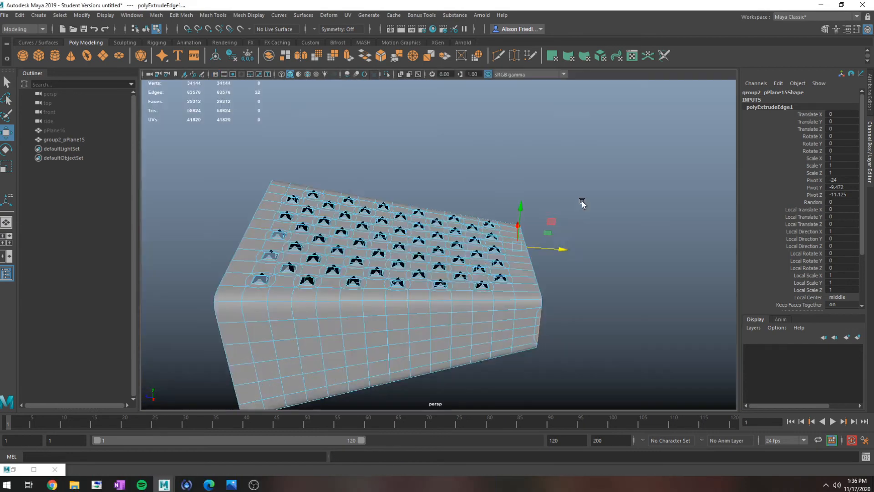
left_click_drag(594, 176, 524, 218, "alt")
key("ctrl+z")
key("ctrl+z")
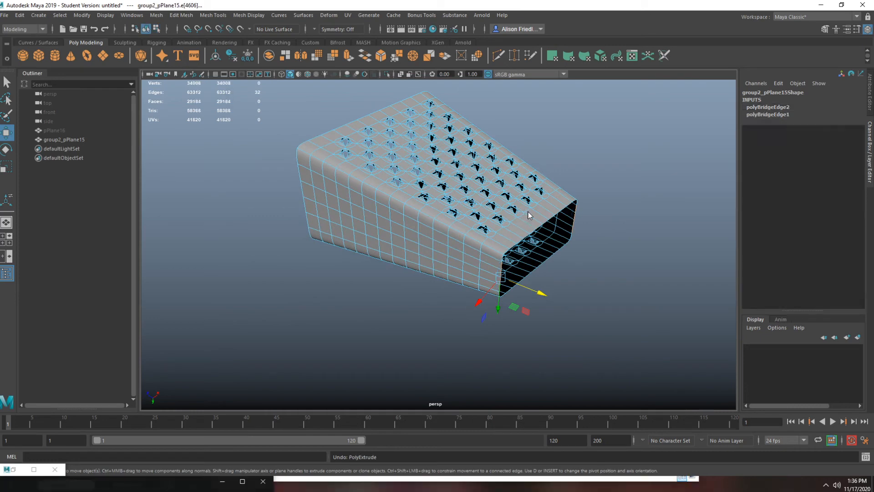
- Delete the combined shell's construction history and freeze its transformations
key("F8")
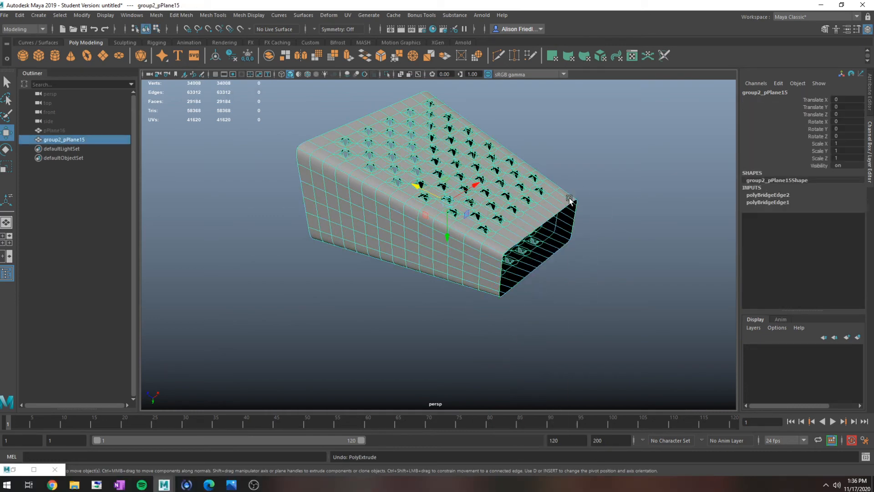
left_click(248, 56)
- Select only the upright border edges on both sides of the shell's narrow opening and extrude them
right_click_drag(546, 198, 548, 176)
double_click(500, 273)
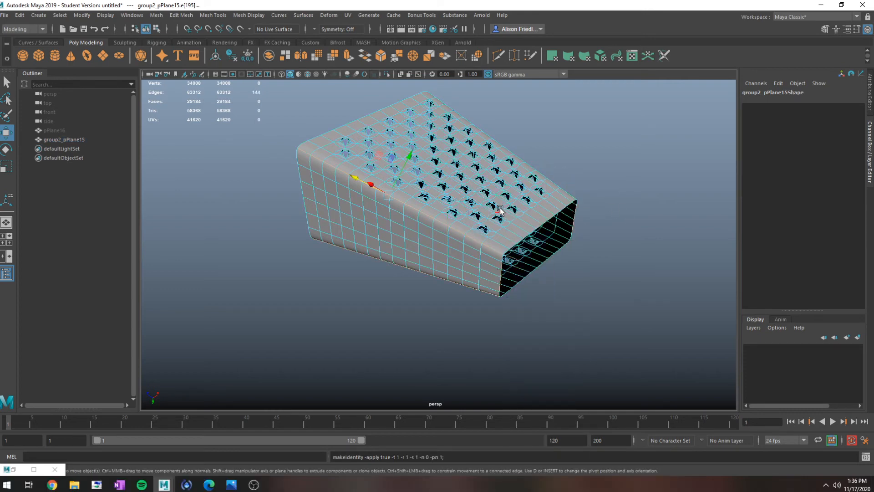
key("4")
left_click_drag(455, 288, 454, 288, "ctrl")
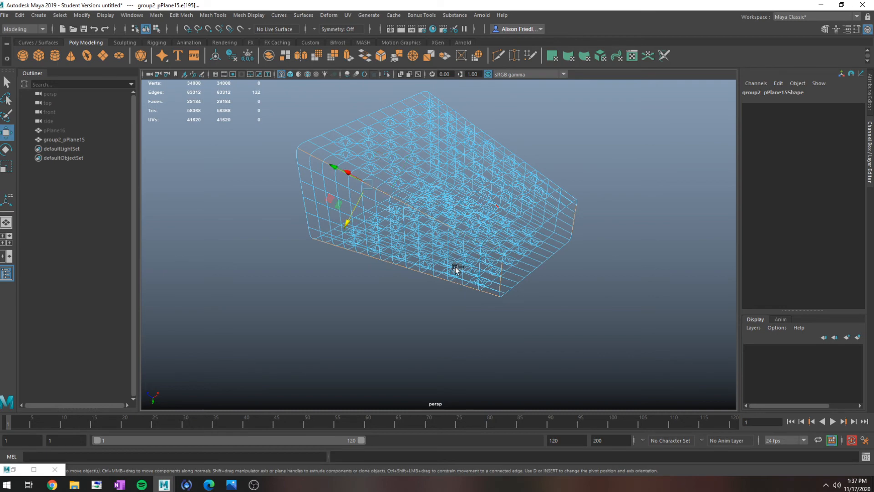
left_click_drag(463, 189, 421, 254, "ctrl")
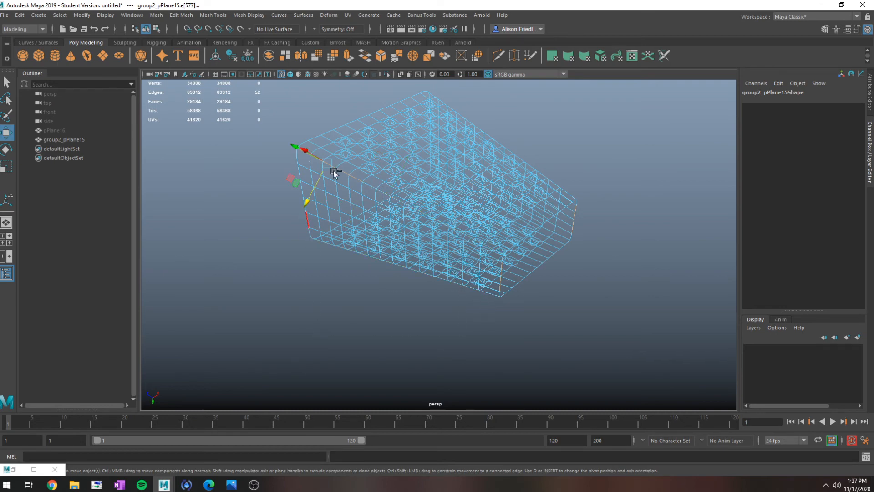
left_click_drag(270, 135, 379, 305, "ctrl")
key("ctrl+e")
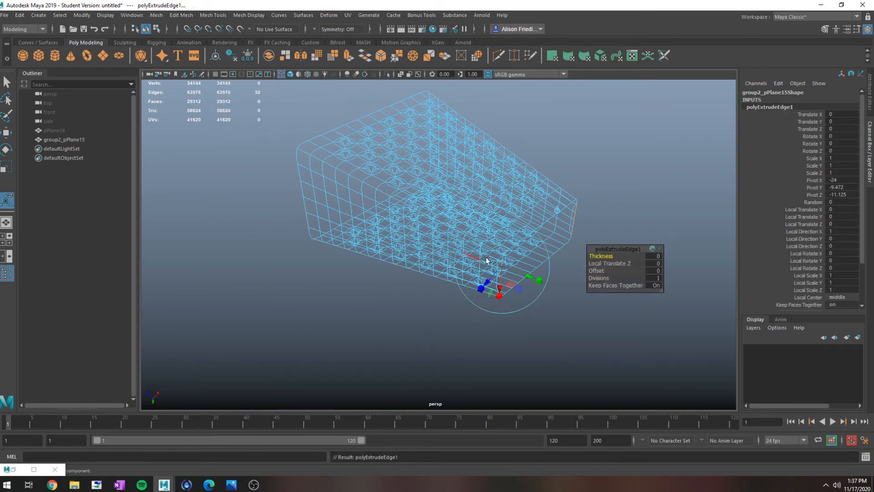
left_click_drag(538, 293, 551, 297)
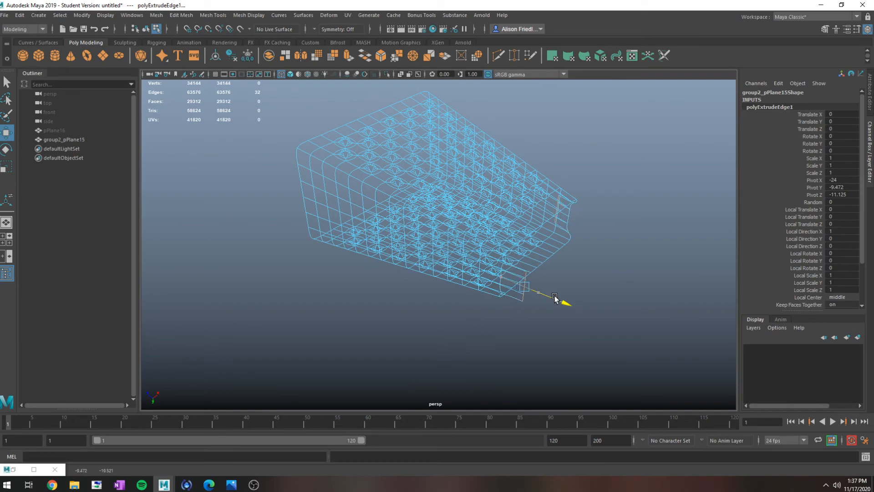
key("ctrl+z")
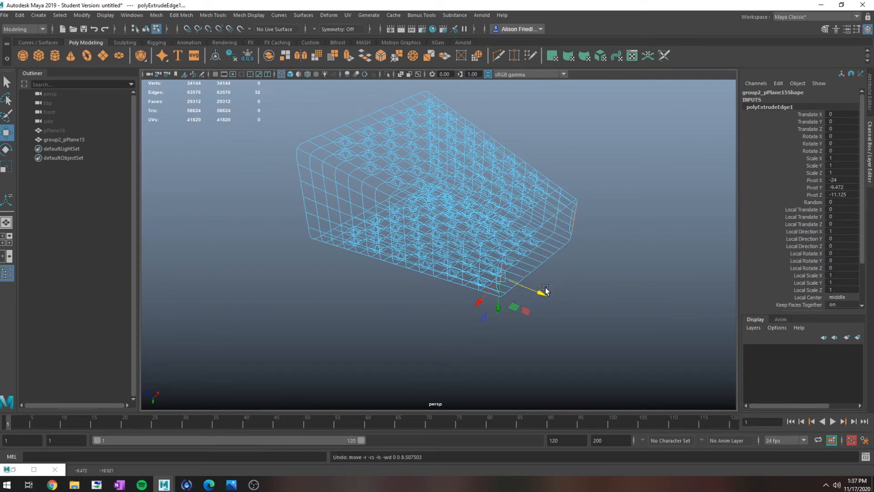
- Select the extruded edges on one side of the narrow opening and move them outward along Z, away from the shell
left_click_drag(554, 292, 583, 271, "alt")
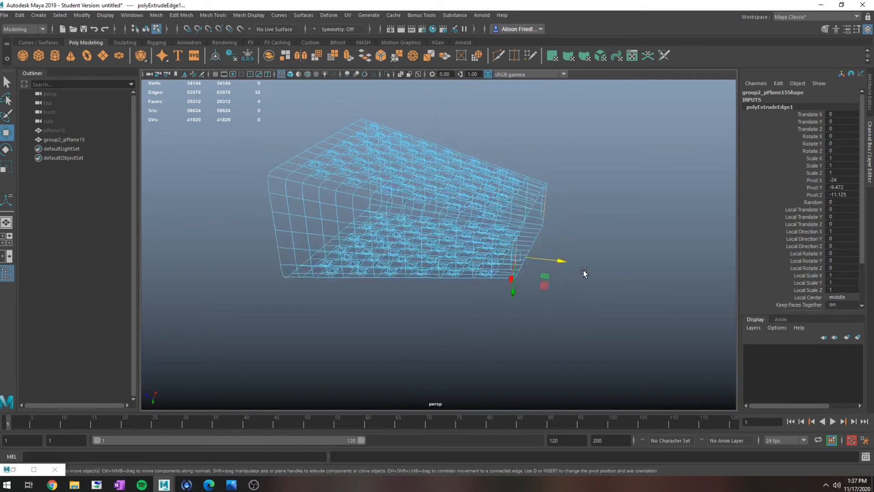
scroll(583, 269, "up", 4)
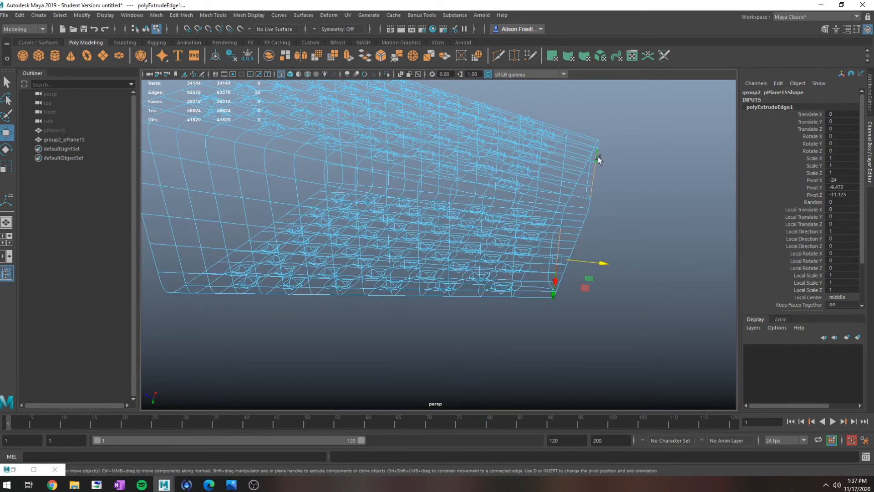
left_click(597, 157)
key("q")
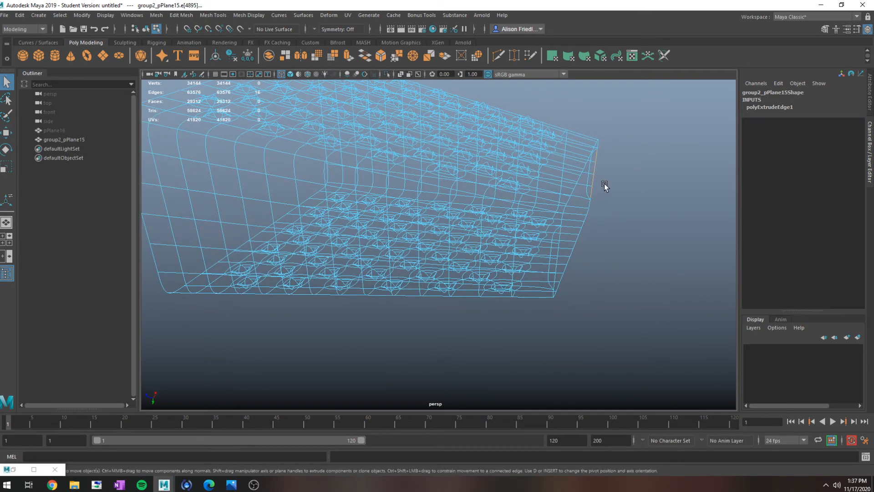
key("w")
left_click_drag(567, 163, 613, 184)
key("q")
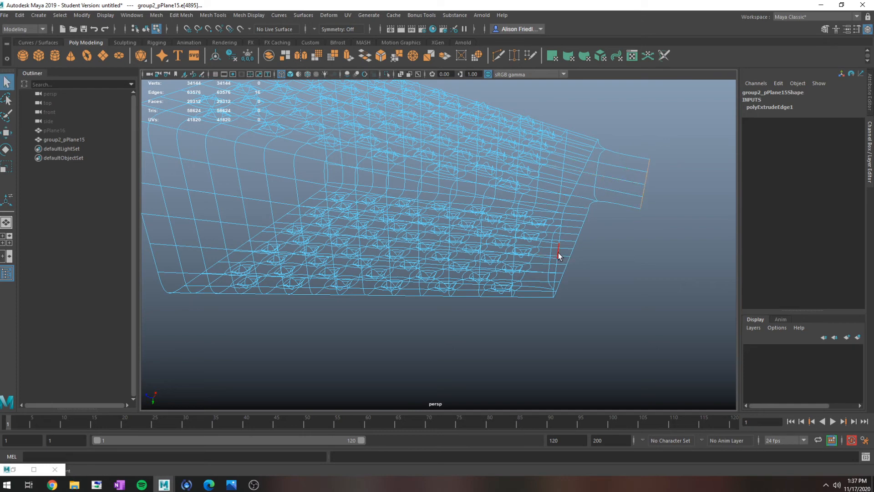
left_click(560, 235)
left_click(555, 278, "shift")
key("ctrl+z")
double_click(555, 279, "shift")
key("ctrl+z")
key("ctrl+z")
left_click(555, 273)
left_click(563, 233)
double_click(561, 233)
key("ctrl+z")
- In the wireframe side view, select the extruded edges on the opposite side of the narrow opening and move them outward along Z
key("space")
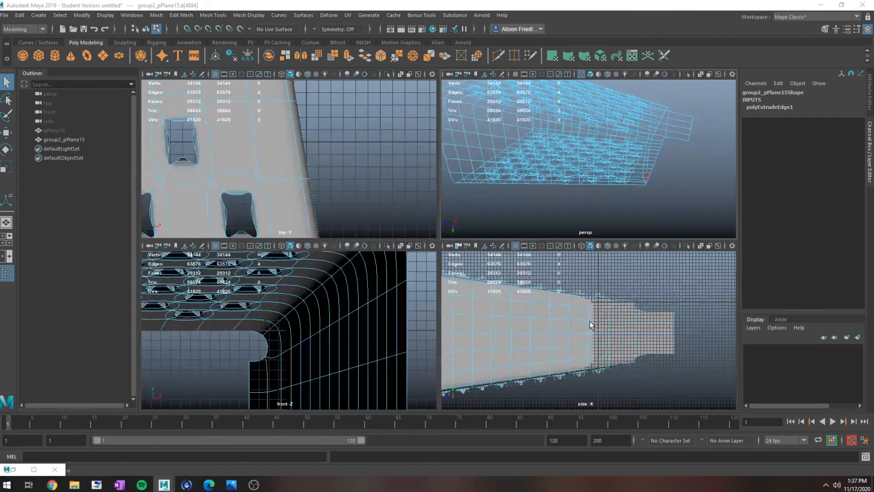
key("space")
scroll(592, 303, "up", 3)
key("4")
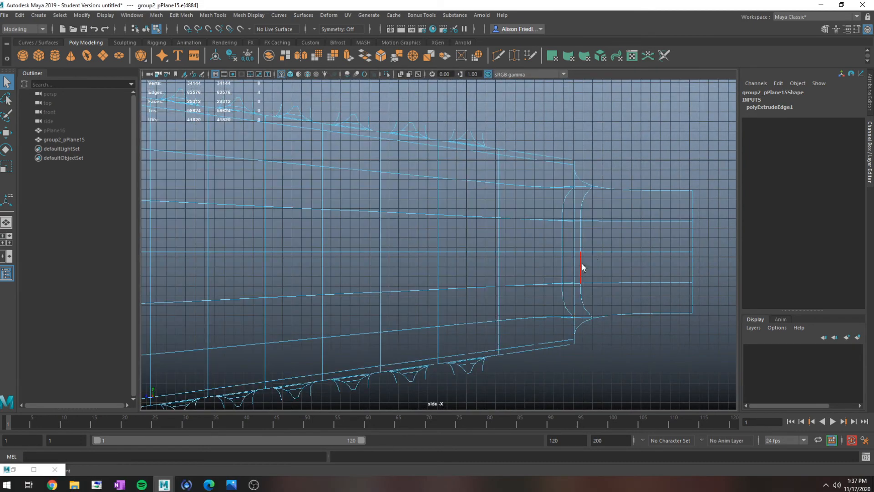
middle_click_drag(582, 264, 524, 251, "alt")
left_click(518, 187)
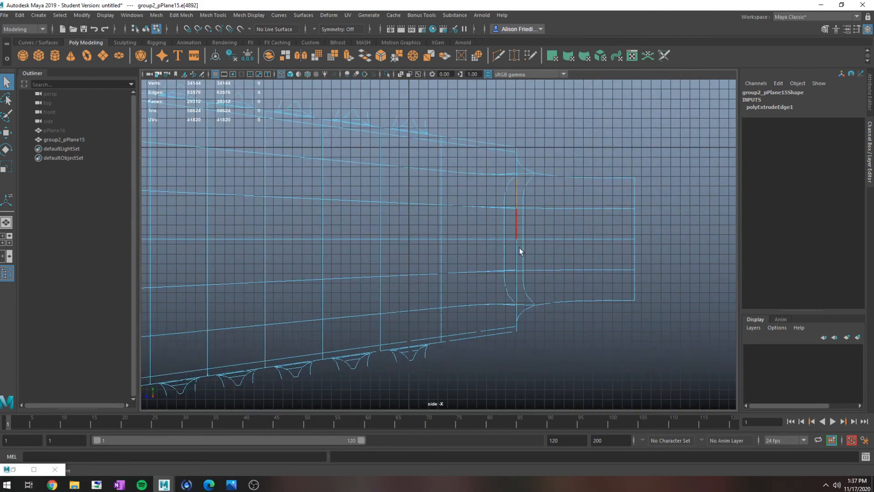
double_click(517, 284)
key("w")
key("v")
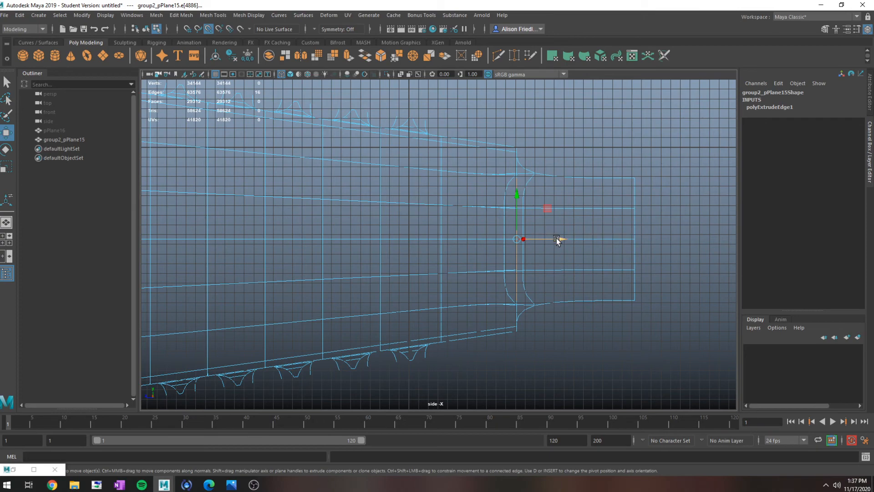
left_click_drag(556, 237, 612, 241)
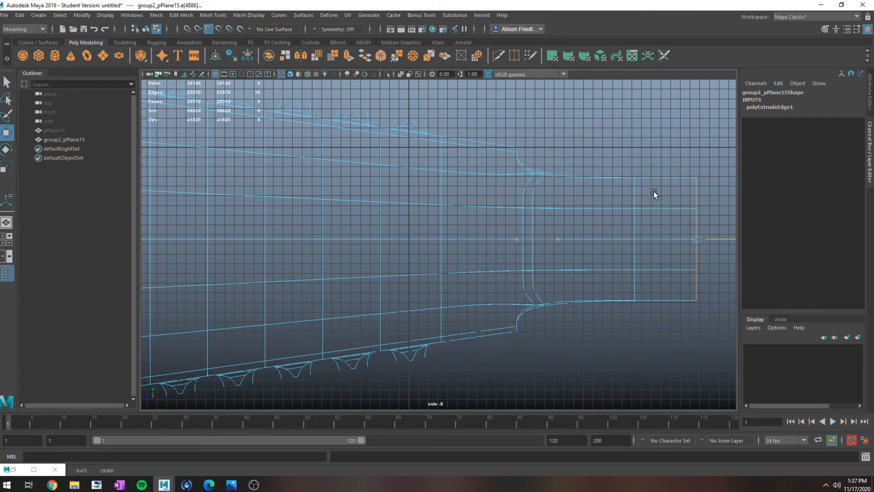
key("space")
key("space")
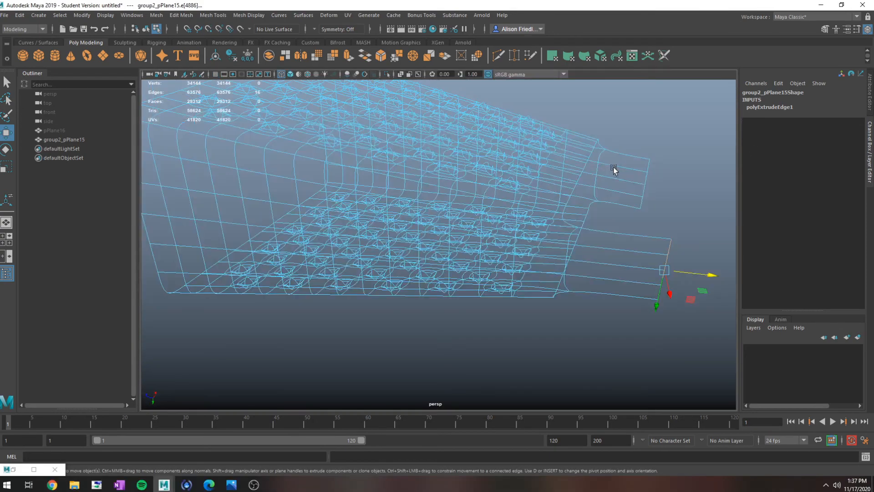
left_click_drag(586, 200, 613, 179, "alt")
key("q")
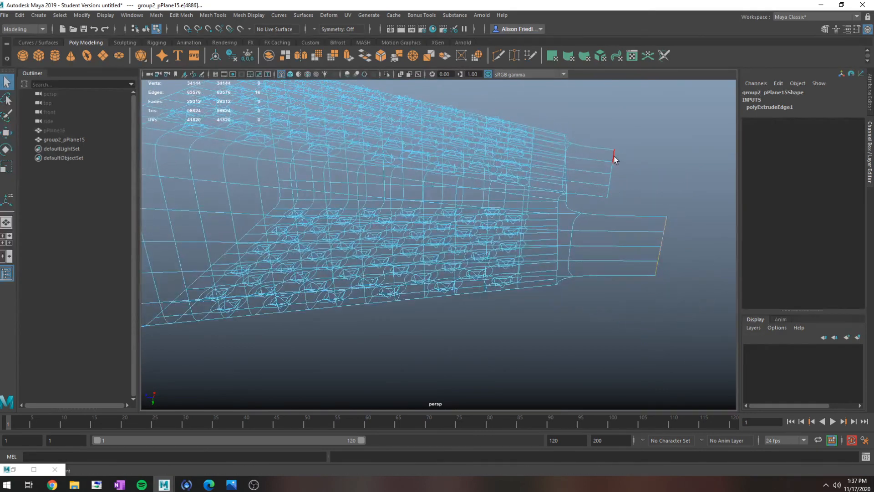
left_click(614, 158)
double_click(605, 191, "shift")
double_click(664, 222, "shift")
double_click(658, 269, "shift")
key("ctrl+z")
key("3")
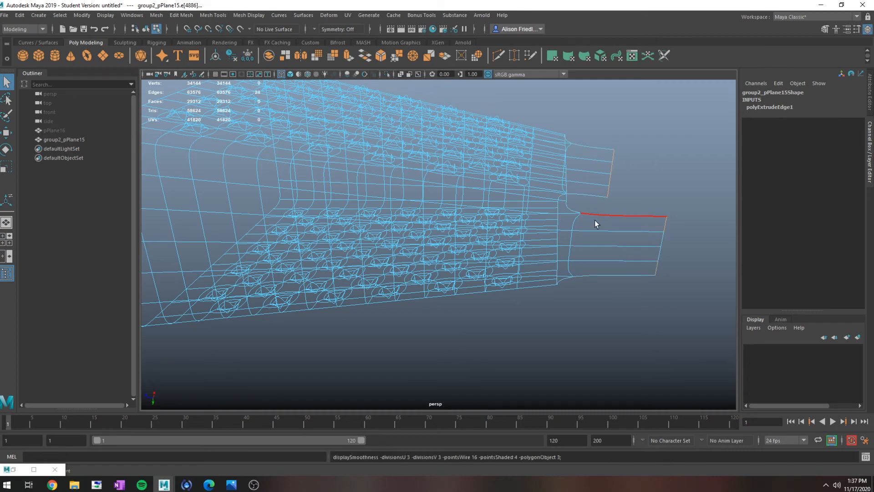
left_click(569, 210)
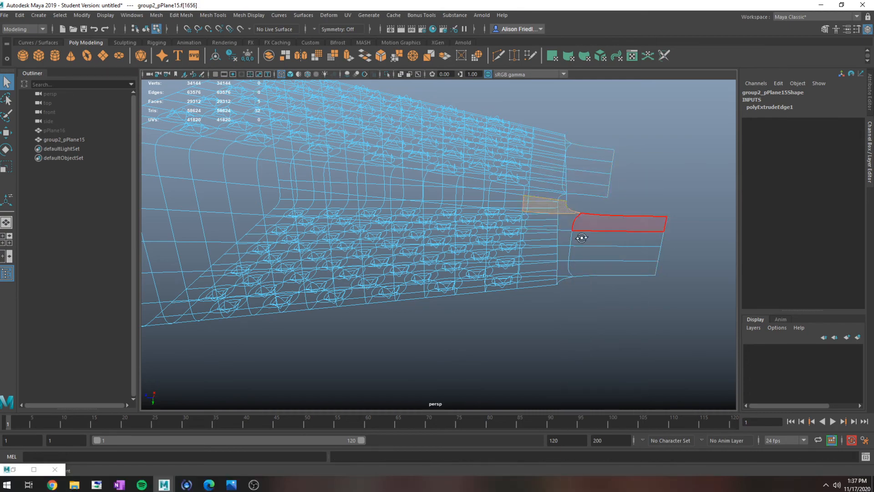
- Select the end vertices of both side extensions and scale them along Z to bring their ends closer into line
left_click_drag(572, 228, 591, 235, "alt")
left_click_drag(585, 229, 578, 228, "alt")
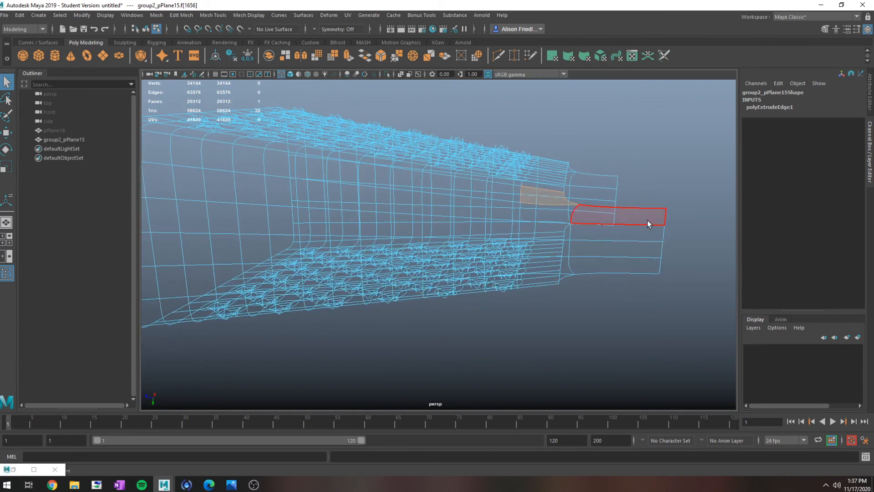
right_click_drag(647, 220, 613, 221)
left_click_drag(608, 169, 679, 283)
key("r")
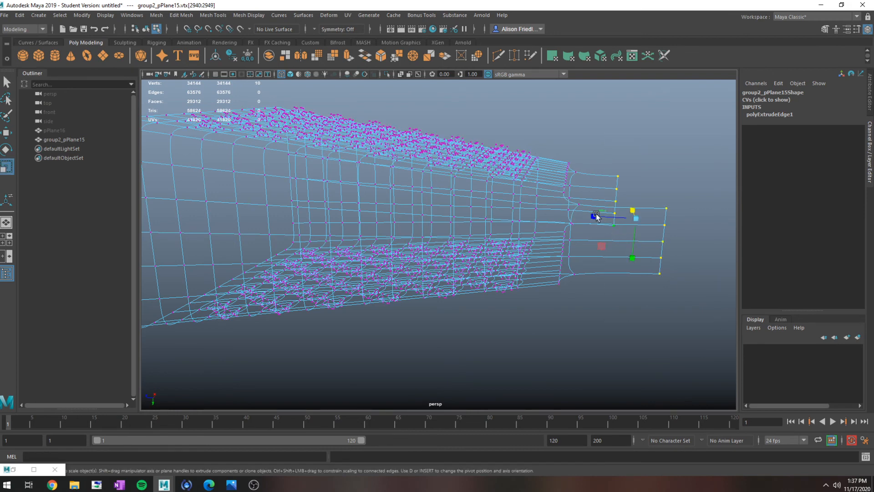
left_click_drag(597, 218, 778, 241)
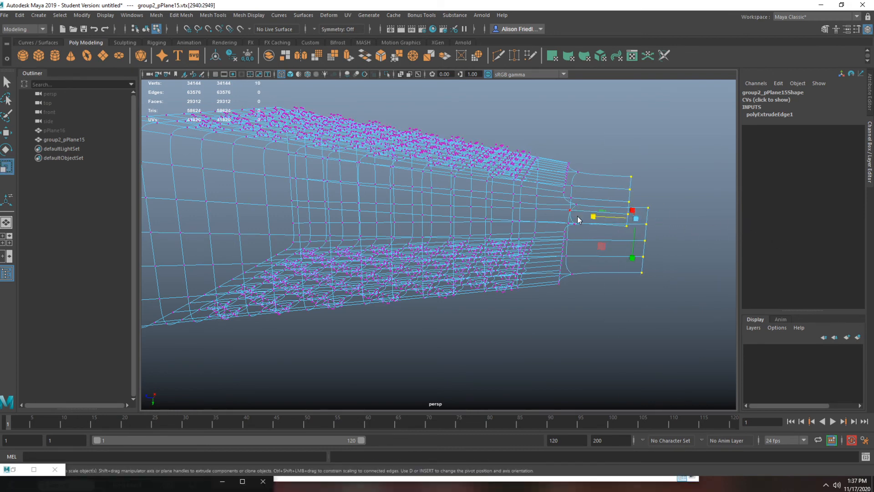
- Select the end edges of both side extensions and bridge them across the narrow opening with 5 divisions
right_click_drag(579, 220, 583, 196)
left_click_drag(622, 152, 678, 339)
left_click_drag(561, 131, 608, 297, "ctrl")
key("ctrl+e")
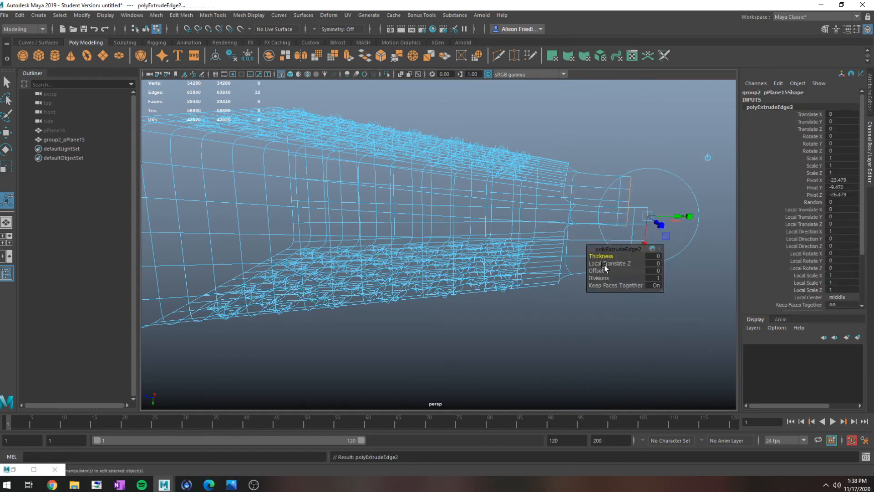
key("ctrl+z")
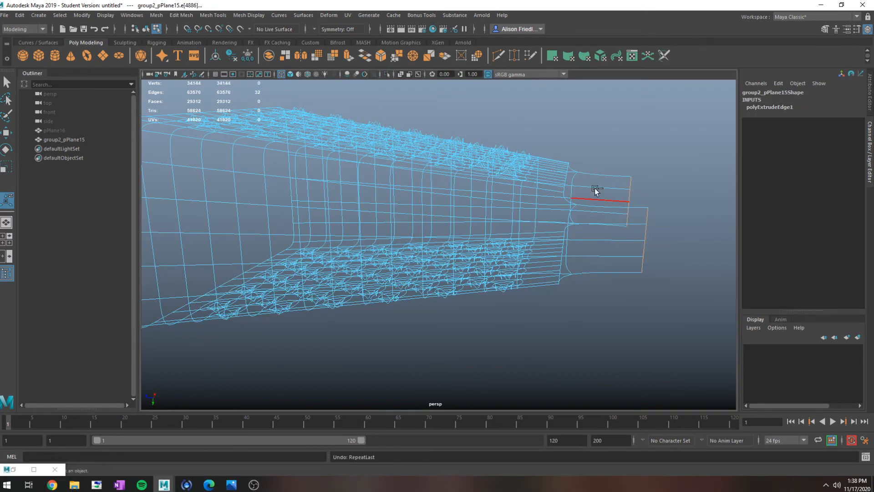
left_click(182, 17)
left_click(196, 54)
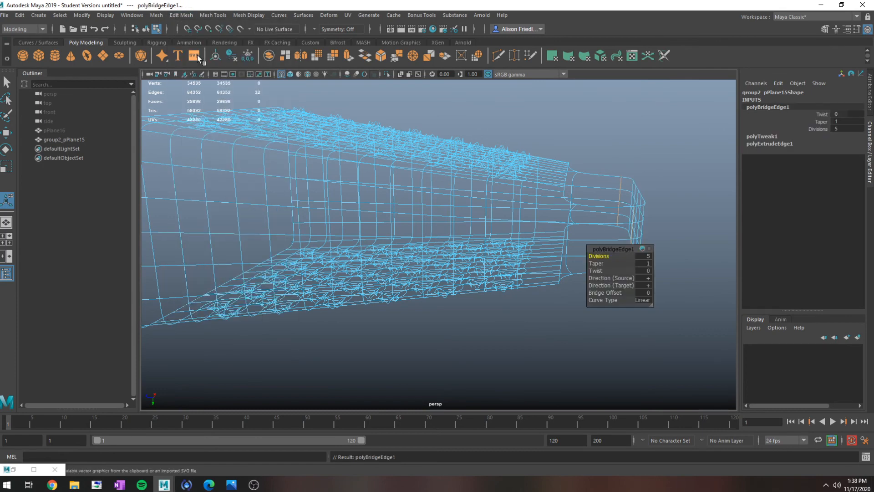
- In shaded view, select the border edge loop of the shell's wide end and extrude it about 2.07 along local Z
key("5")
mouse_move(550, 181)
left_mouse_down("alt")
mouse_move(556, 224)
mouse_move(474, 239)
left_mouse_up("alt")
middle_click_drag(474, 238, 642, 230, "alt")
right_click_drag(306, 188, 294, 159)
double_click(322, 164)
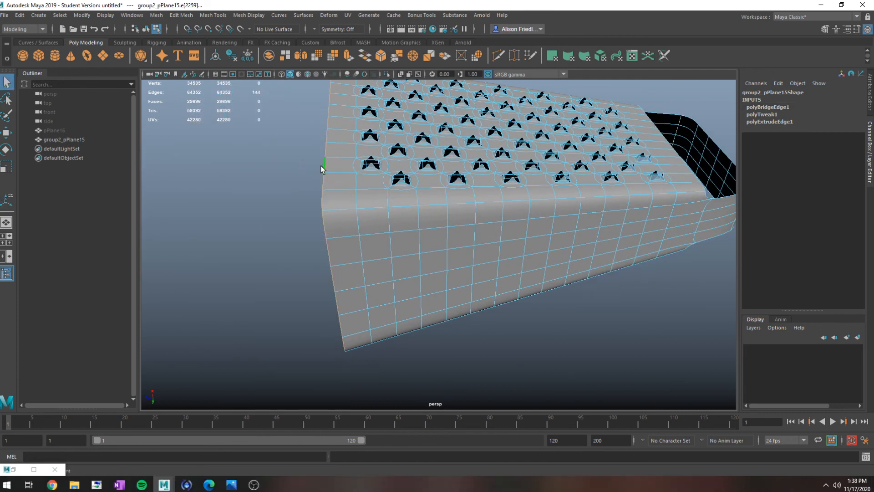
key("ctrl+e")
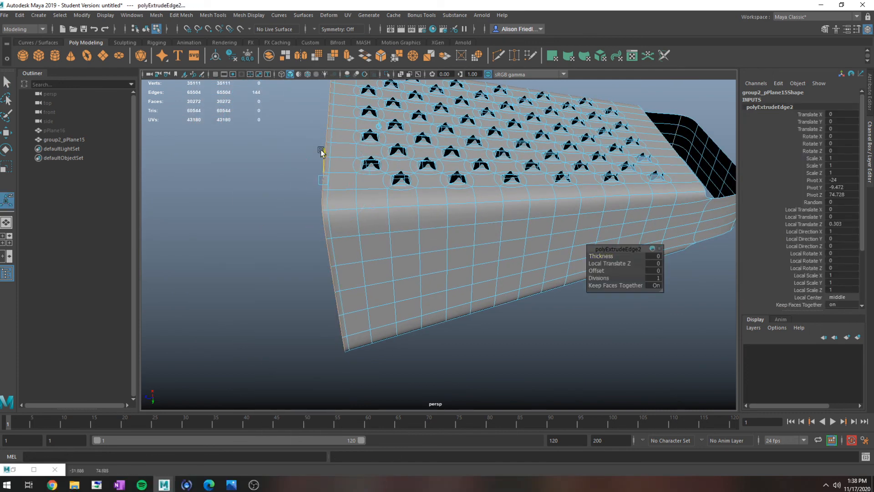
left_click_drag(321, 149, 320, 147)
- Extrude the wide end's rim edges twice more to form a curled lip around the opening
key("ctrl+e")
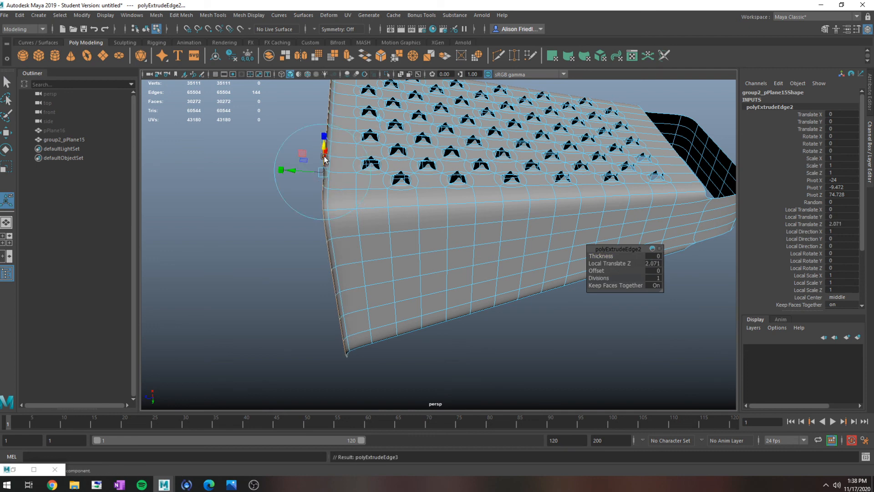
left_click_drag(349, 174, 360, 146)
key("ctrl+e")
mouse_move(371, 164)
right_mouse_down()
mouse_move(366, 150)
mouse_move(379, 160)
right_mouse_up()
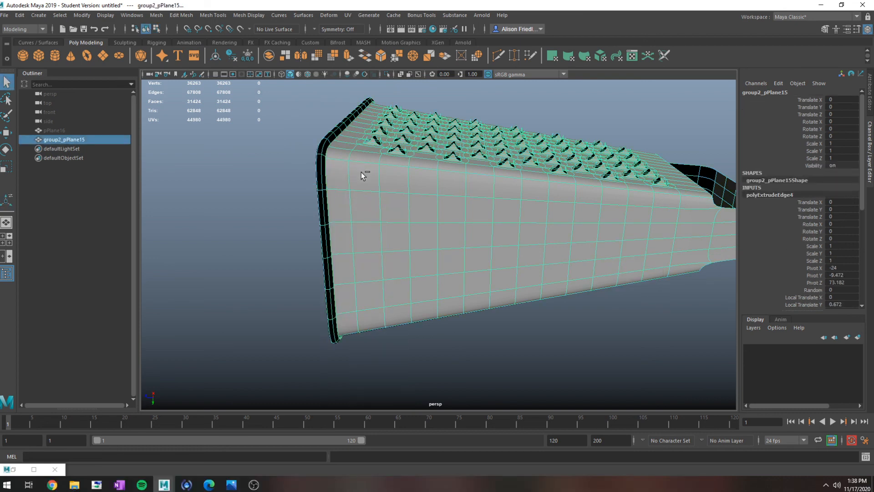
- Delete the shell's construction history and keep a hidden duplicate of it as a backup
key("alt+shift+d")
key("ctrl+d")
key("ctrl+h")
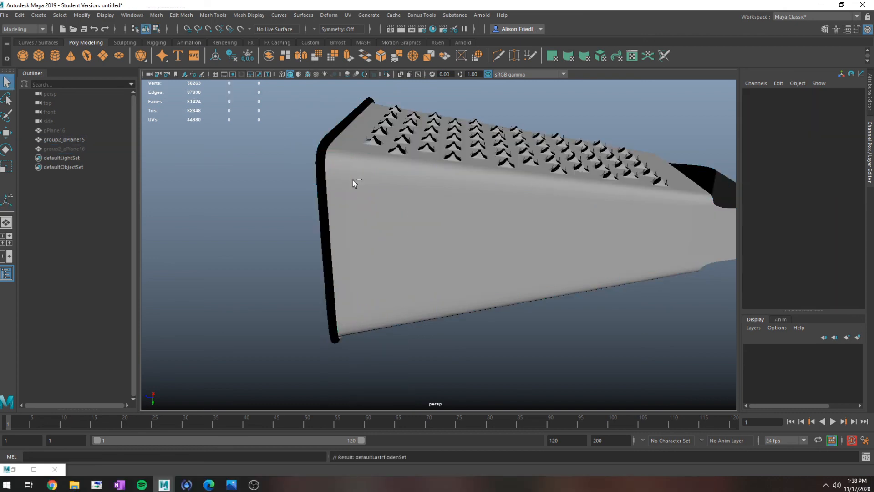
- Extrude all faces of the visible shell with a Local Translate Z of 0.3 to thicken it, and return to object selection
left_click(354, 179)
key("ctrl+e")
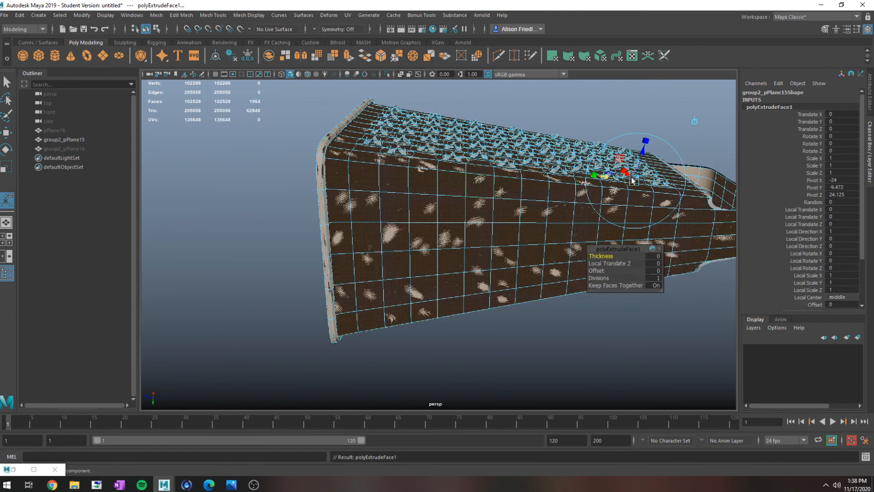
left_click(655, 263)
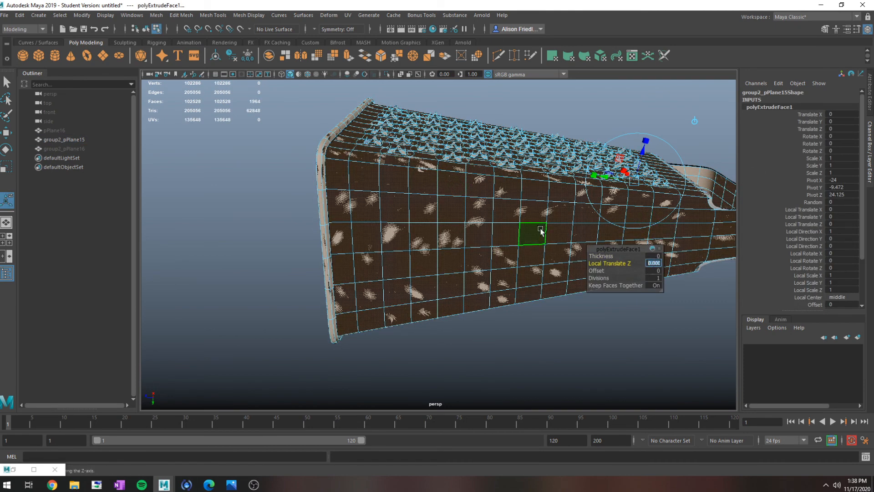
type(".3")
key("Return")
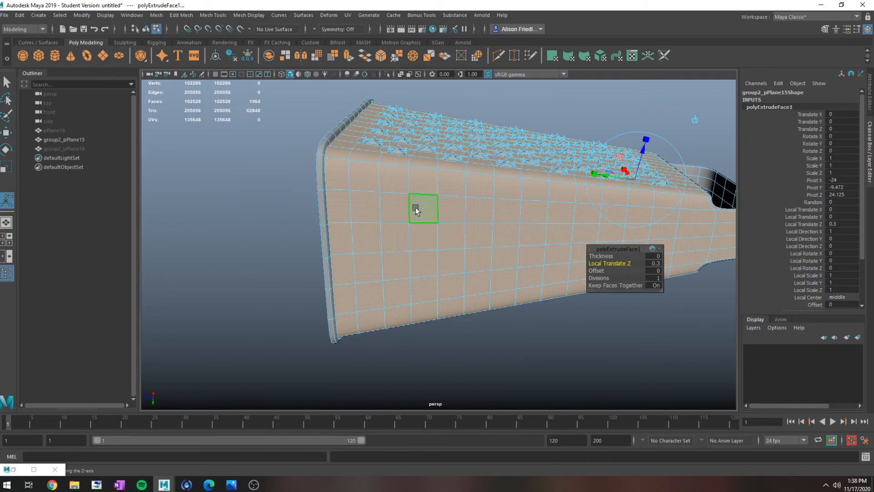
right_click_drag(415, 207, 448, 180)
left_click(289, 201)
left_click_drag(378, 196, 494, 195, "alt")
left_click(494, 195)
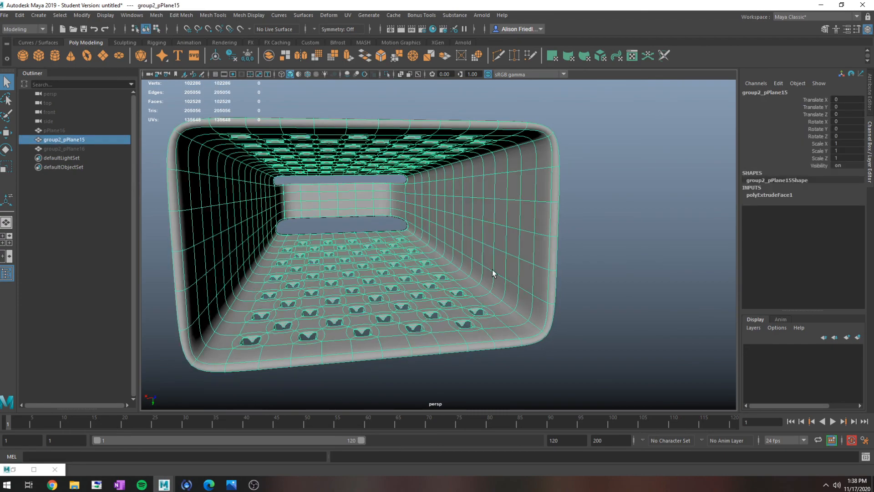
left_click_drag(493, 270, 560, 262, "alt")
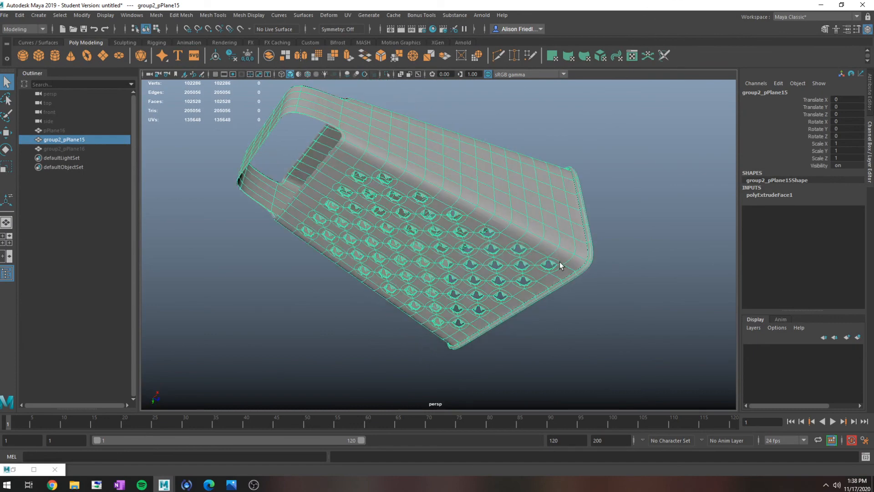